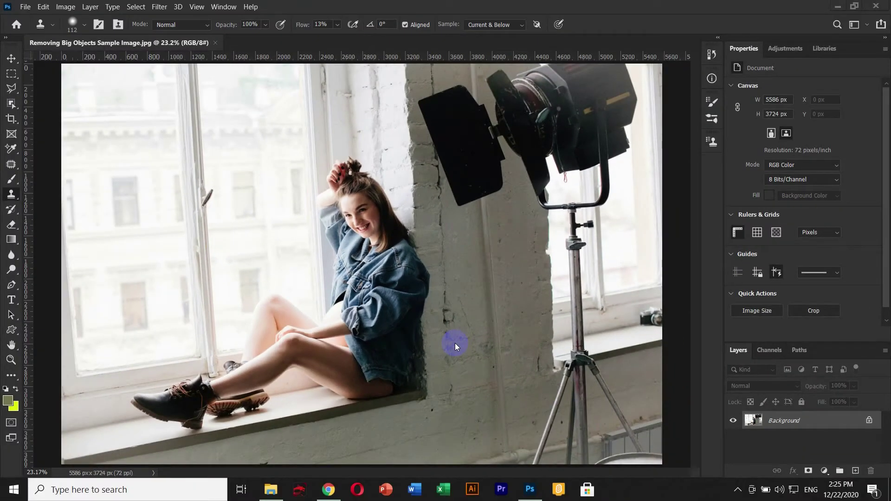
- Adjust the workspace and view of the windowsill photo before retouching
click(459, 174)
alt+click(657, 330)
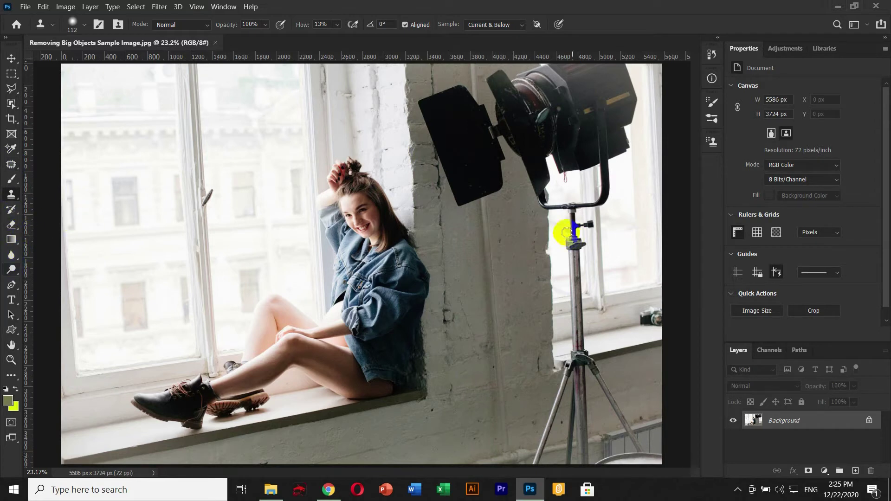
drag(567, 232, 641, 79)
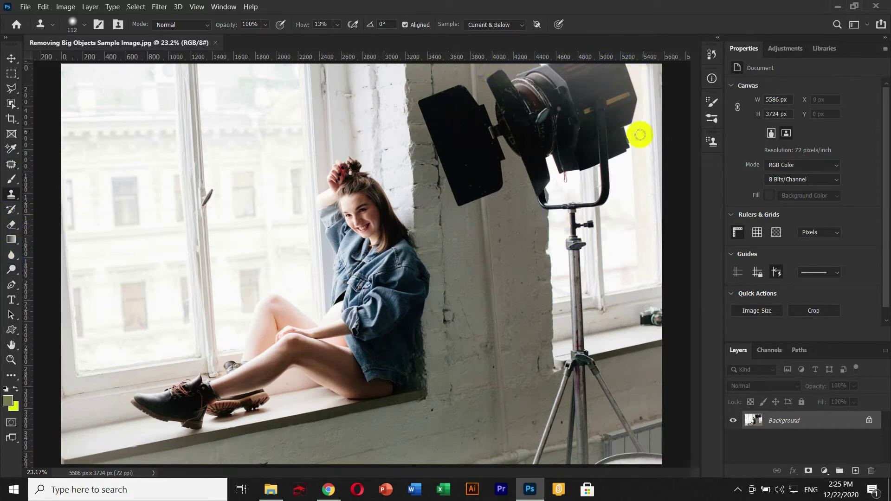
alt+click(647, 383)
click(550, 348)
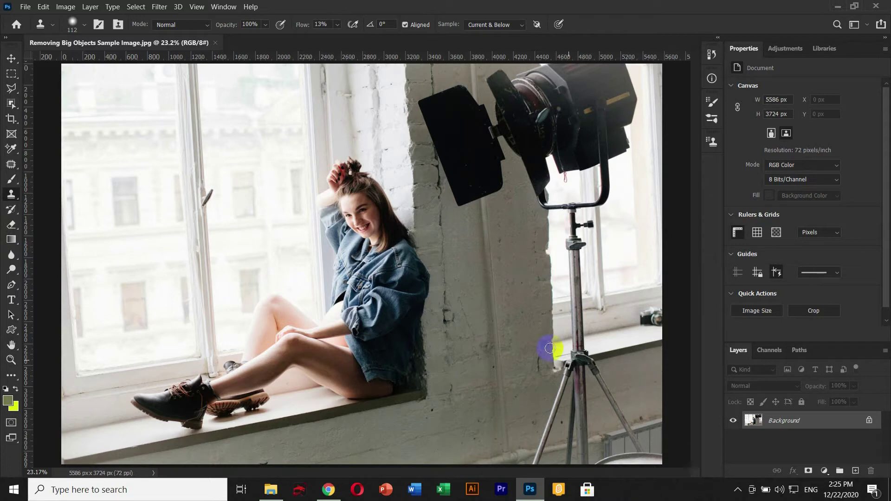
mouse_move(550, 348)
mouse_down()
mouse_move(514, 259)
mouse_move(465, 249)
mouse_up()
click(647, 69)
- Copy the Background layer into Layer 1 with Ctrl+J and select it as the working layer
click(778, 420)
drag(778, 420, 787, 422)
key(ctrl+j)
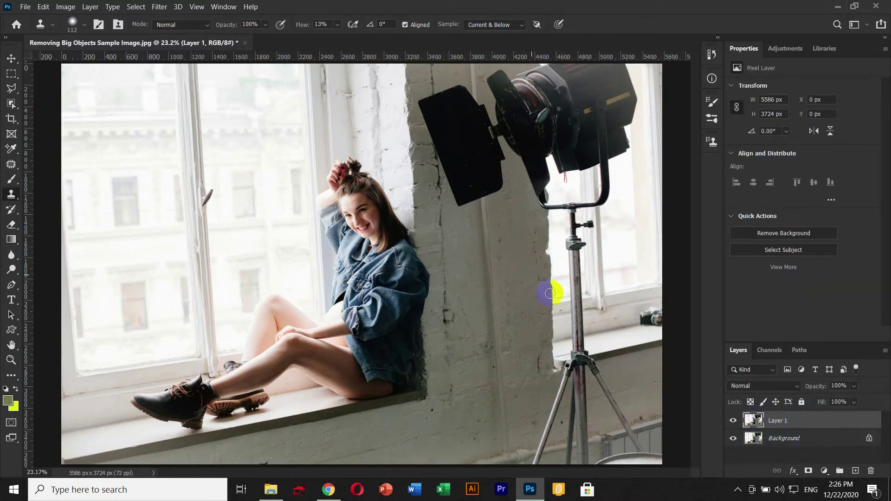
click(785, 422)
click(858, 425)
click(779, 421)
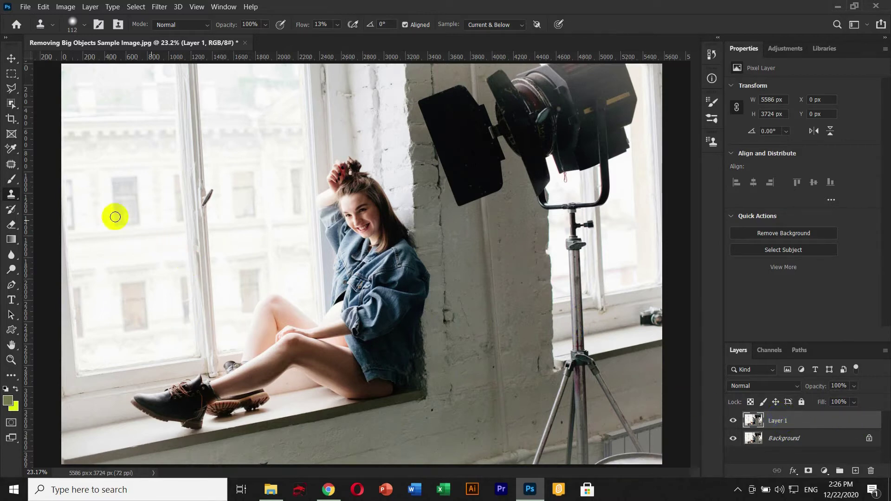
click(9, 97)
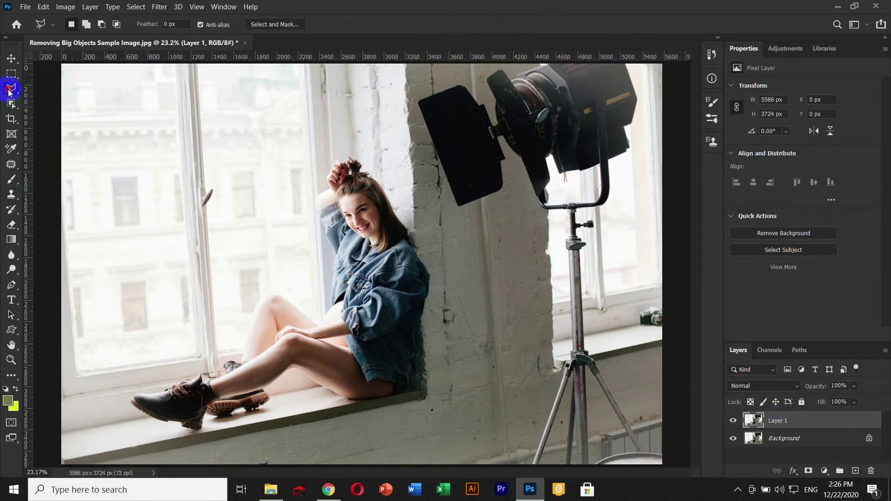
- With the Polygonal Lasso, sketch a rough outline around the lamp flap and down to the stand
drag(8, 89, 68, 101)
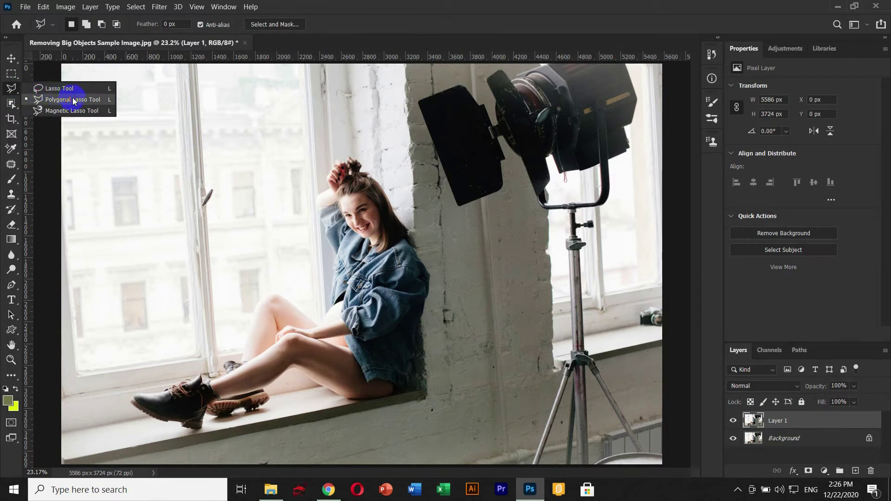
click(478, 162)
click(461, 88)
click(415, 96)
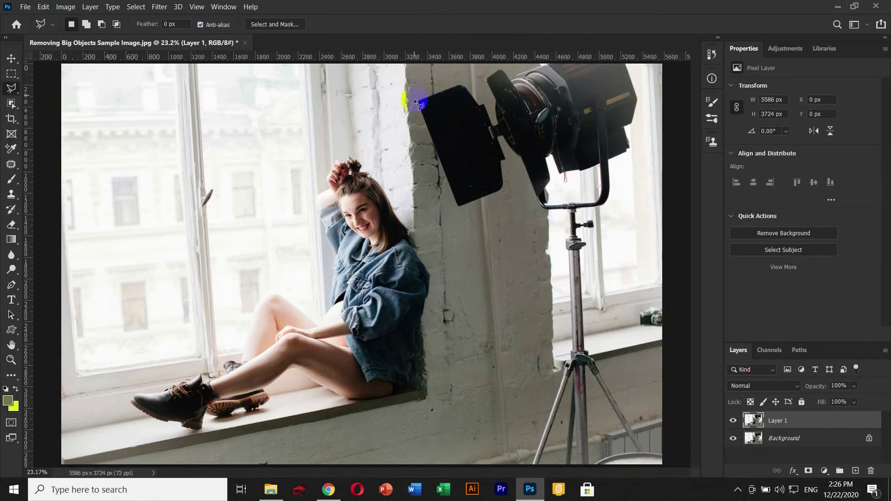
click(502, 201)
click(515, 459)
click(415, 94)
- Zoom in on the lamp top and start the outline along its top edge to the flap's upper corner
scroll(503, 166, up, 3)
scroll(510, 167, up, 3)
scroll(513, 159, up, 1)
drag(529, 122, 526, 274)
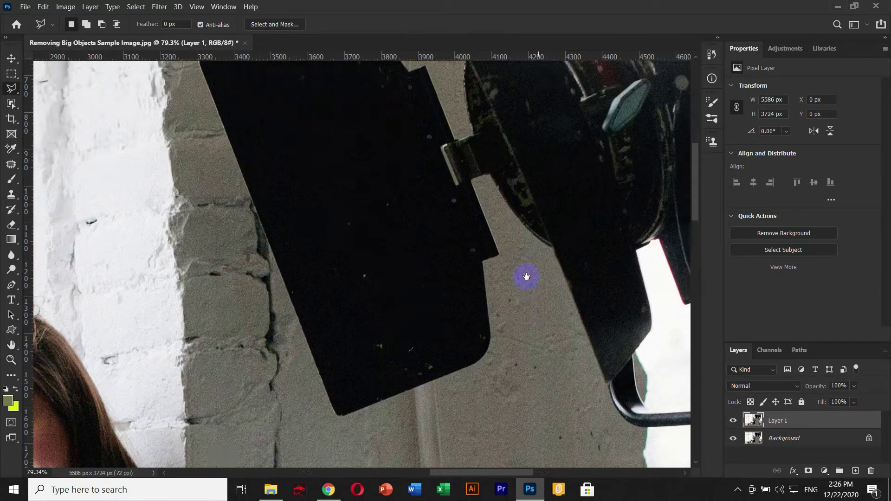
drag(532, 149, 536, 143)
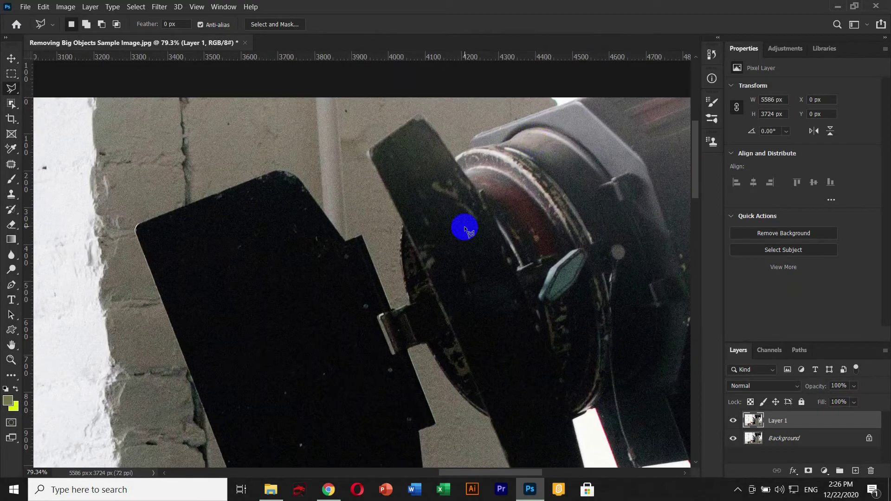
click(479, 166)
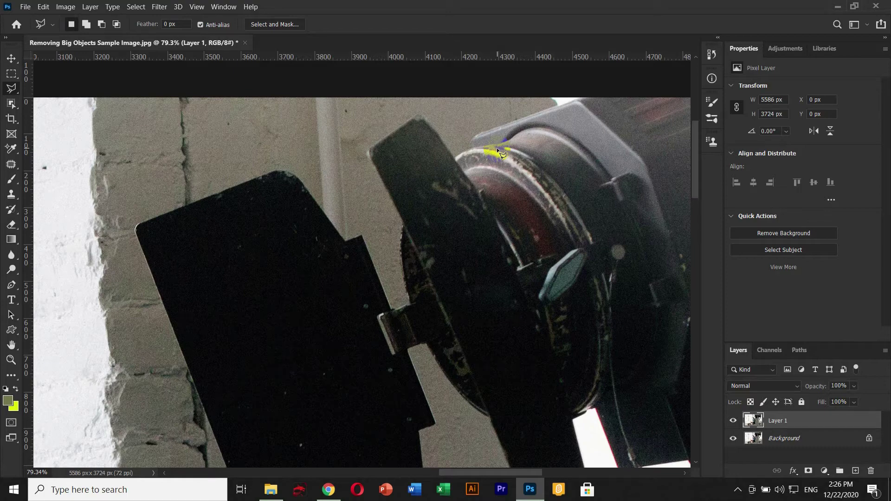
scroll(494, 149, down, 3)
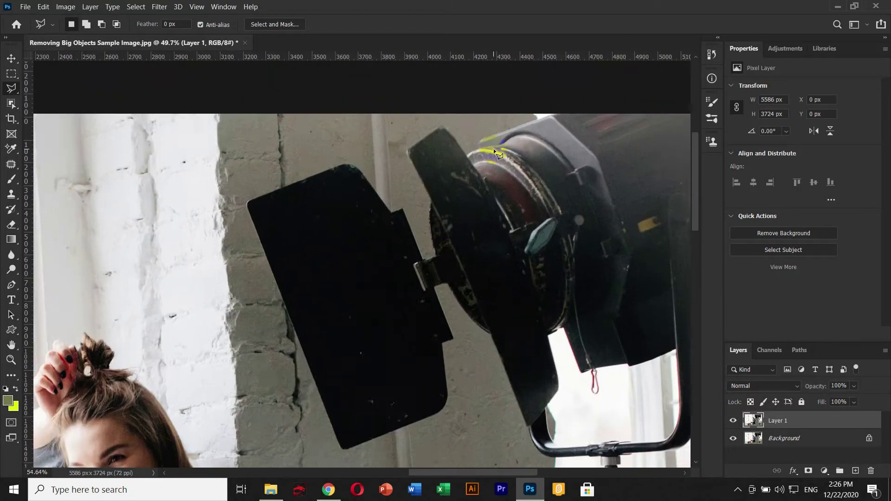
scroll(494, 149, up, 3)
click(524, 133)
scroll(525, 132, up, 2)
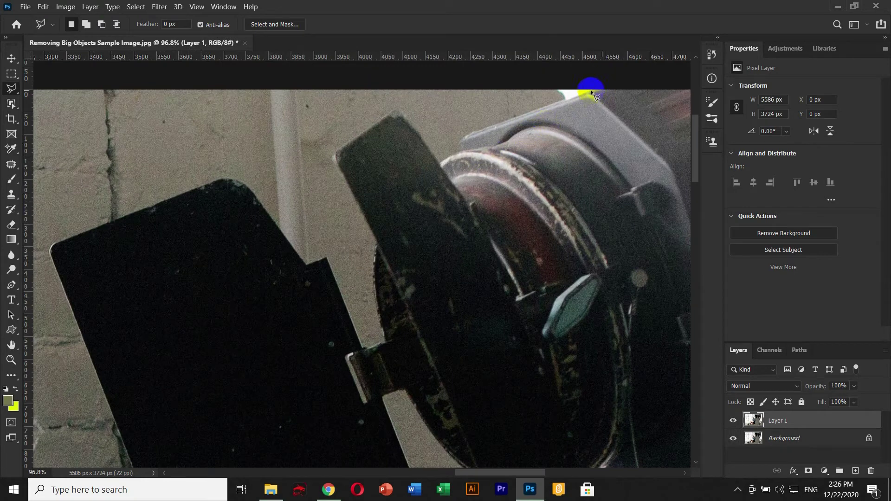
click(596, 94)
click(458, 135)
click(440, 154)
- Trace the outline down the flap's edge and notch to the lower flap's bottom-left corner
click(328, 156)
click(370, 241)
click(370, 302)
click(374, 335)
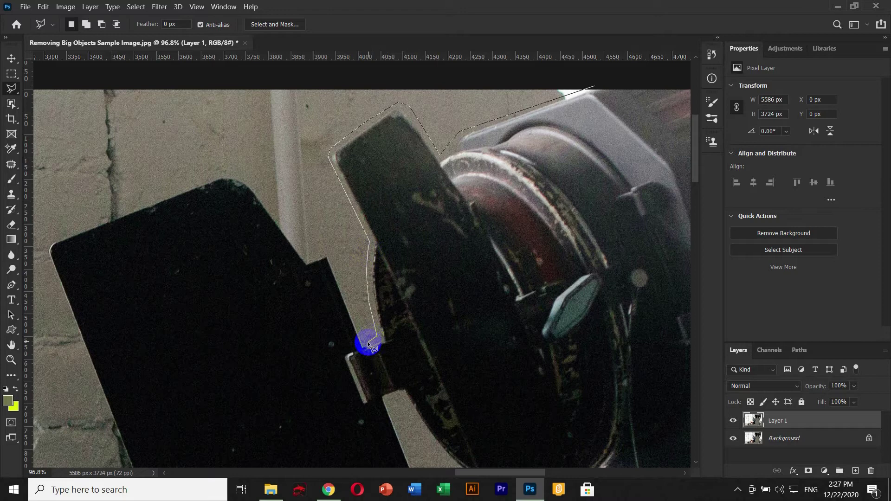
click(328, 251)
click(311, 258)
click(231, 176)
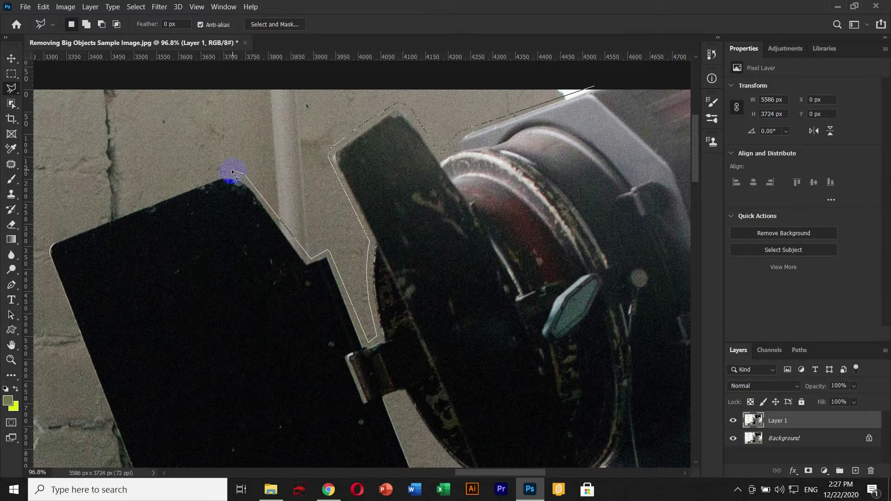
drag(159, 193, 463, 200)
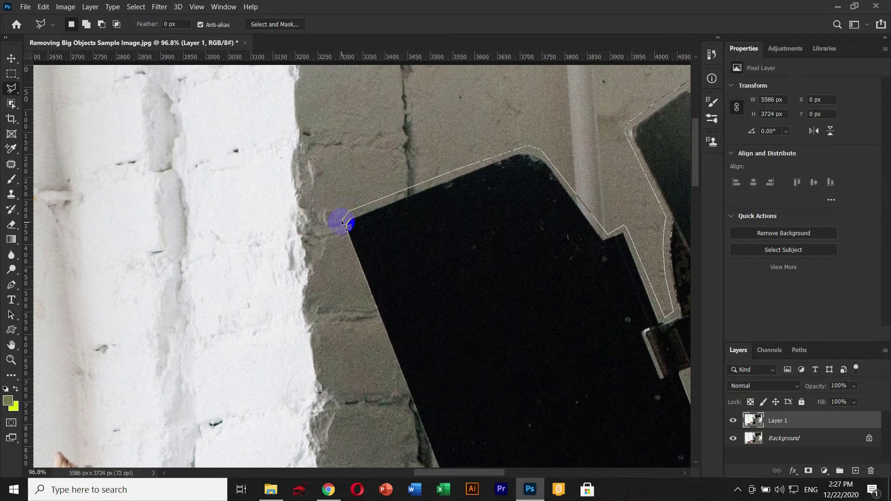
click(390, 355)
drag(390, 355, 246, 60)
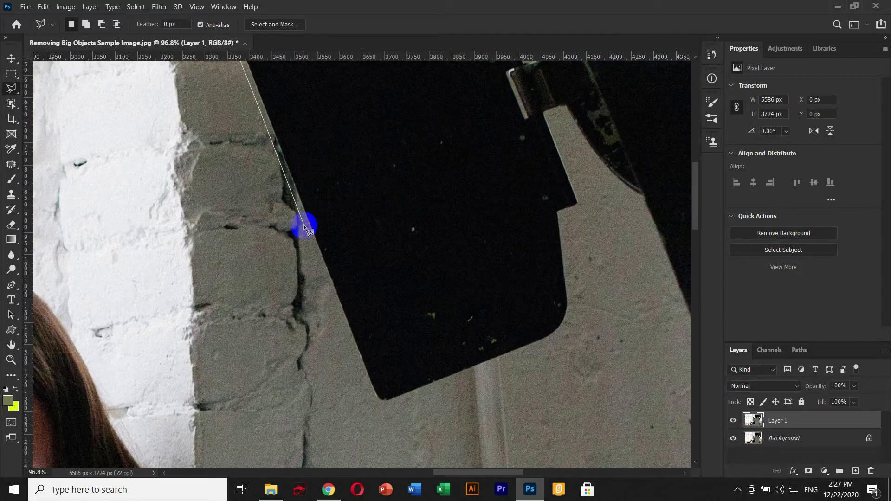
click(374, 408)
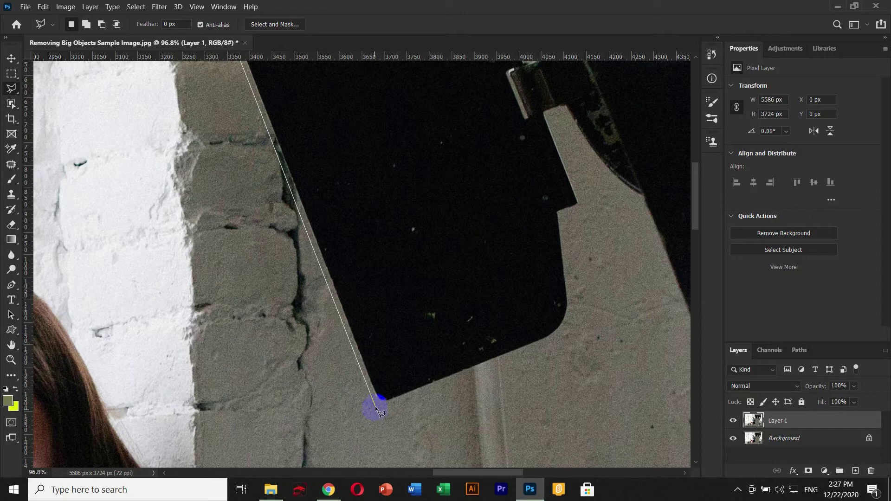
click(423, 450)
click(584, 423)
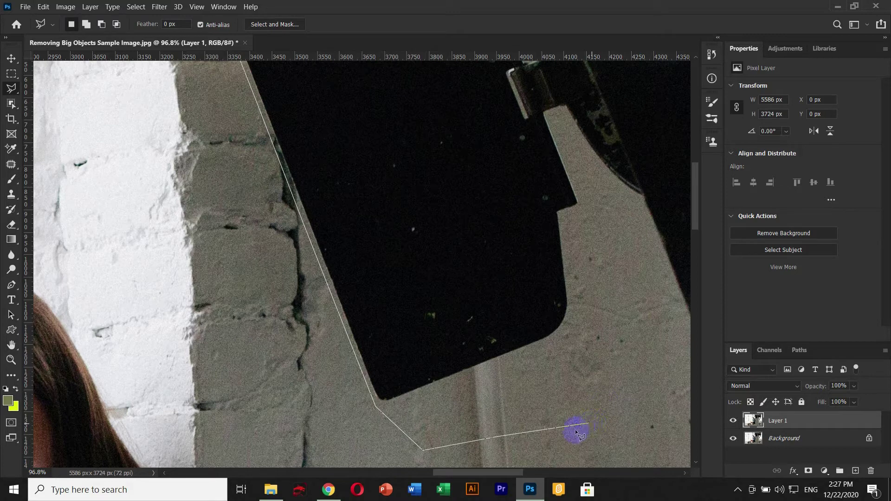
- Remove the misplaced points and trace around the flap's bottom-right corner and up its right side
key(BackSpace)
key(BackSpace)
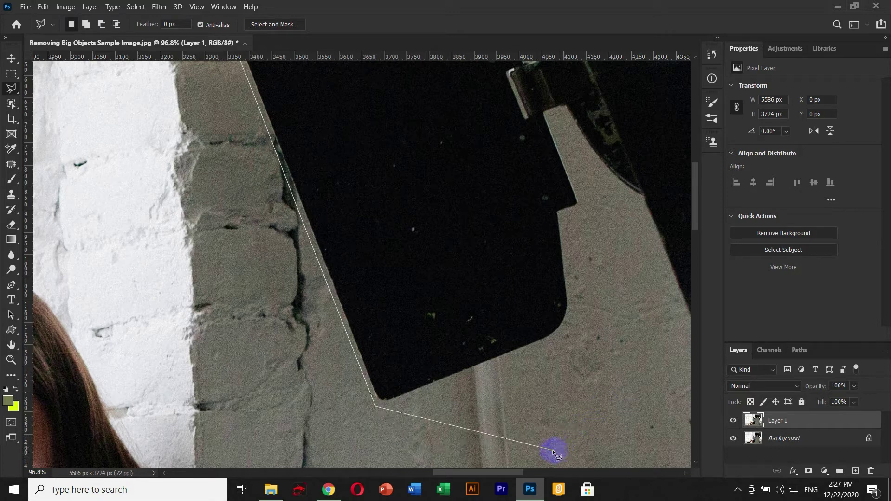
click(390, 411)
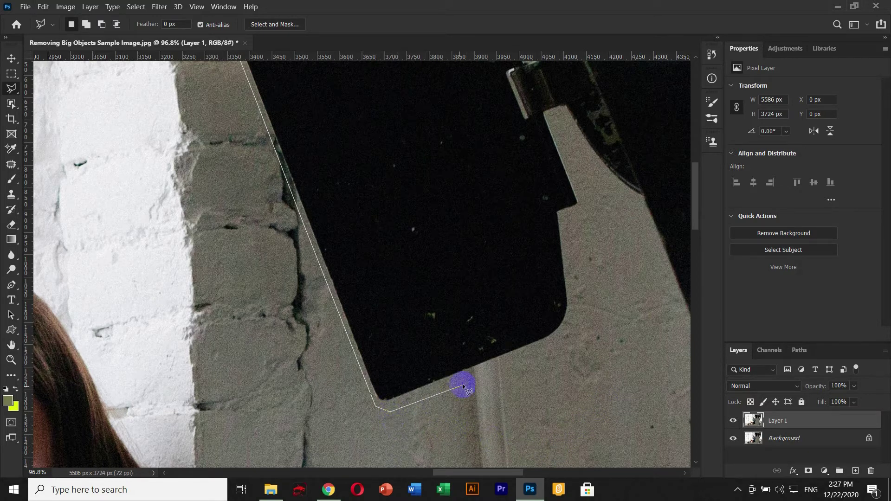
click(560, 343)
click(576, 316)
click(565, 216)
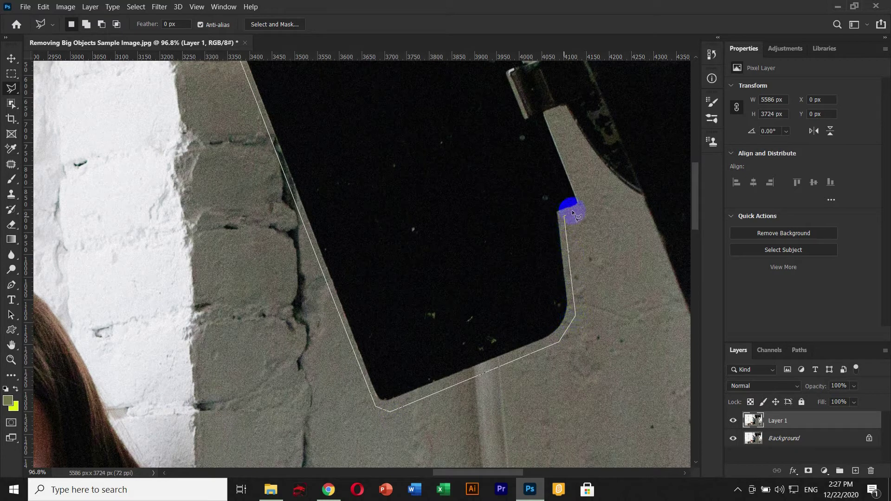
click(586, 206)
- Carry the outline along the lamp housing and under the crossbar to the stand pole
click(593, 160)
click(616, 185)
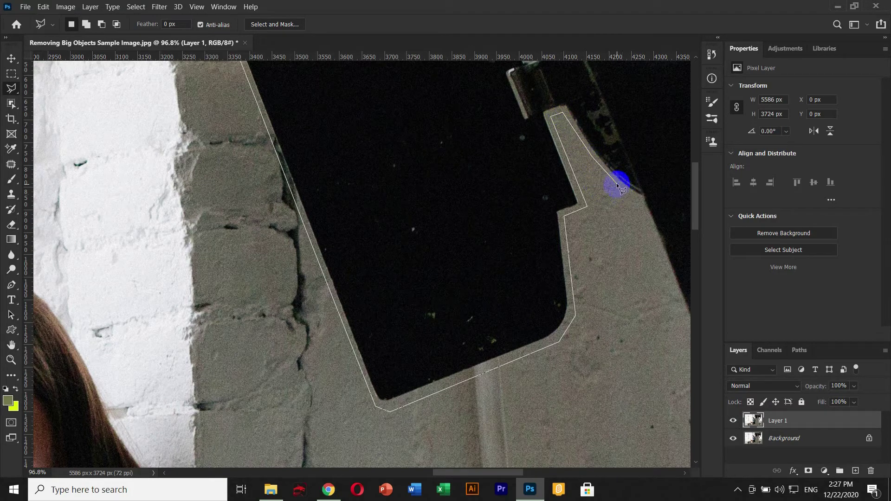
click(639, 196)
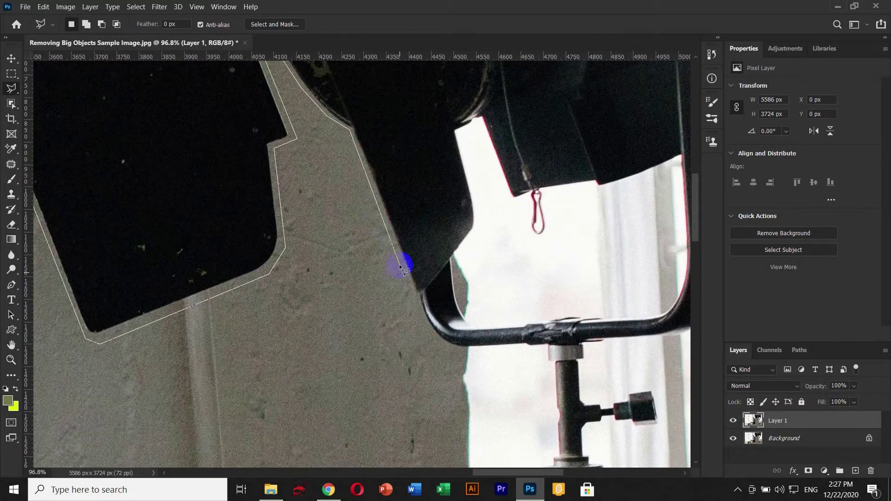
click(400, 264)
click(402, 280)
click(442, 344)
click(468, 350)
click(547, 361)
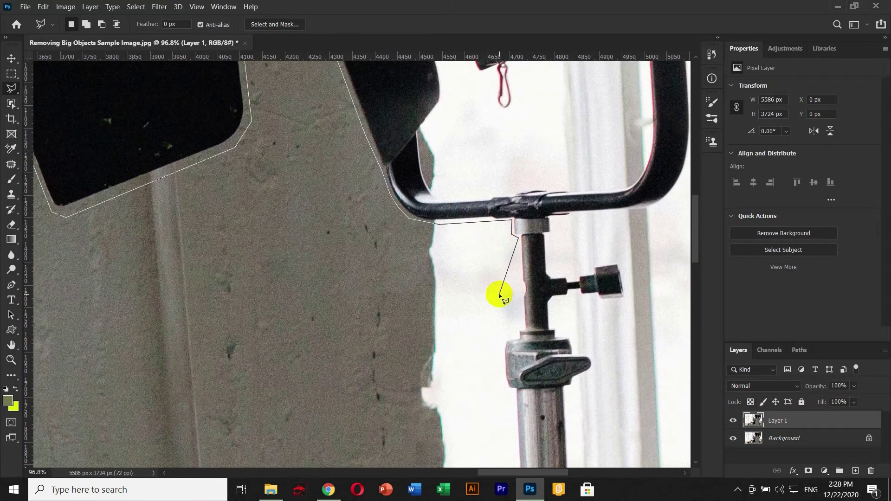
- Begin the polygonal lasso outline down the light stand's post
scroll(500, 293, up, 2)
scroll(597, 239, up, 2)
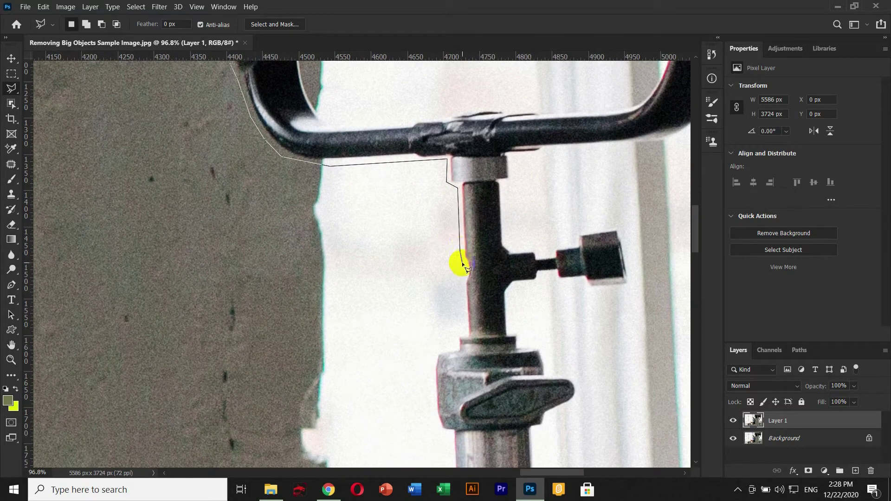
click(464, 332)
click(455, 346)
click(433, 357)
scroll(460, 415, down, 3)
scroll(477, 136, down, 3)
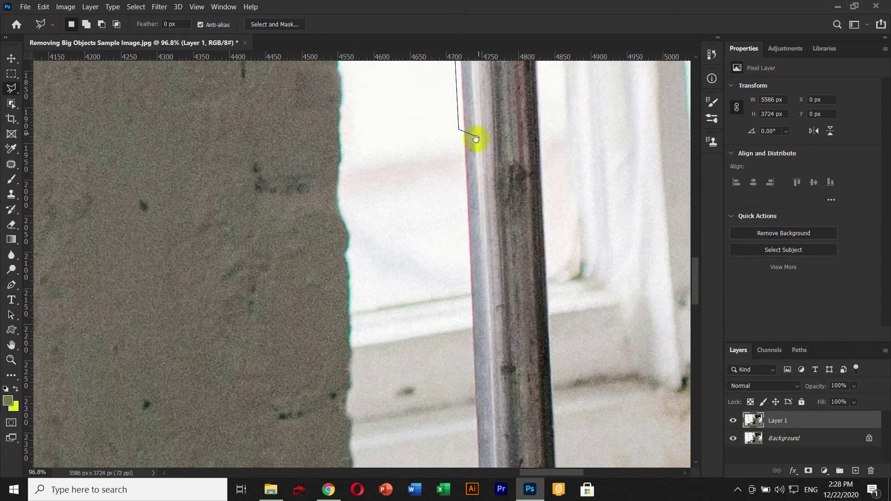
scroll(492, 209, down, 2)
scroll(508, 283, down, 2)
- Trace the outline down the clamp edge and onto the lower tripod leg
click(480, 360)
click(467, 369)
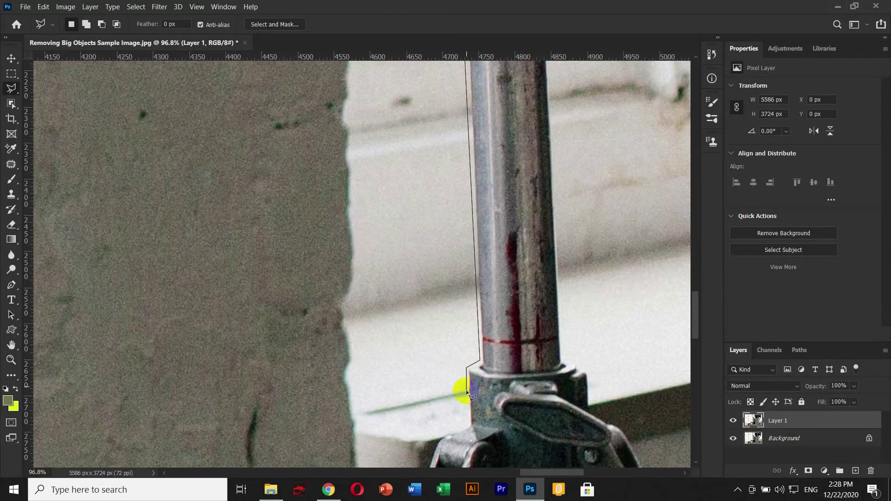
click(466, 423)
click(438, 437)
drag(437, 438, 423, 190)
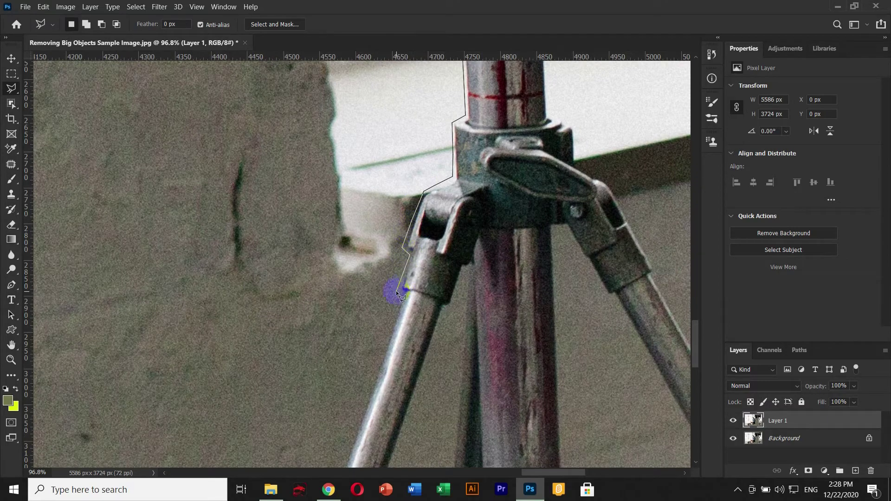
click(396, 291)
drag(397, 291, 483, 82)
click(358, 385)
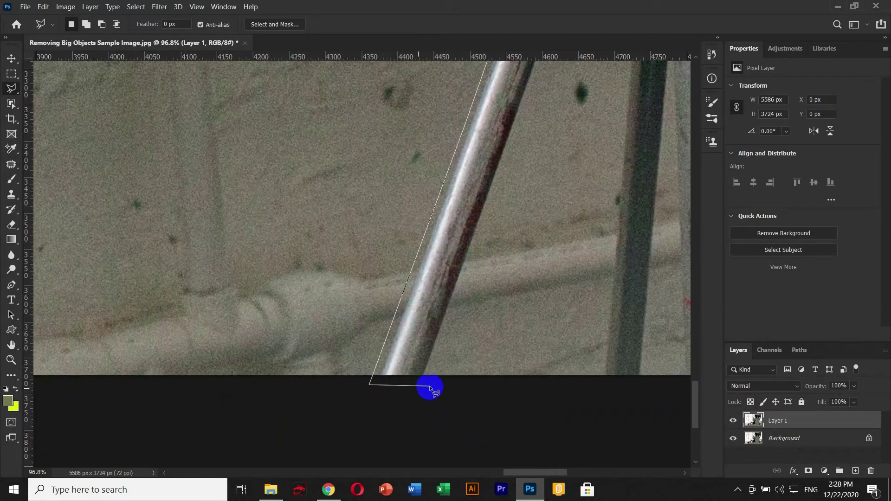
click(427, 383)
- Follow the left tripod leg down from the head and anchor points beneath it
scroll(441, 311, up, 5)
drag(484, 150, 425, 343)
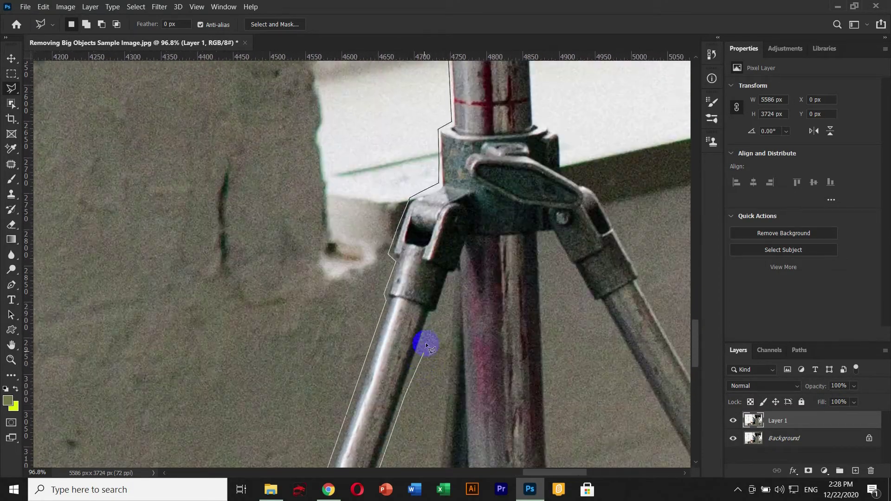
drag(455, 277, 432, 173)
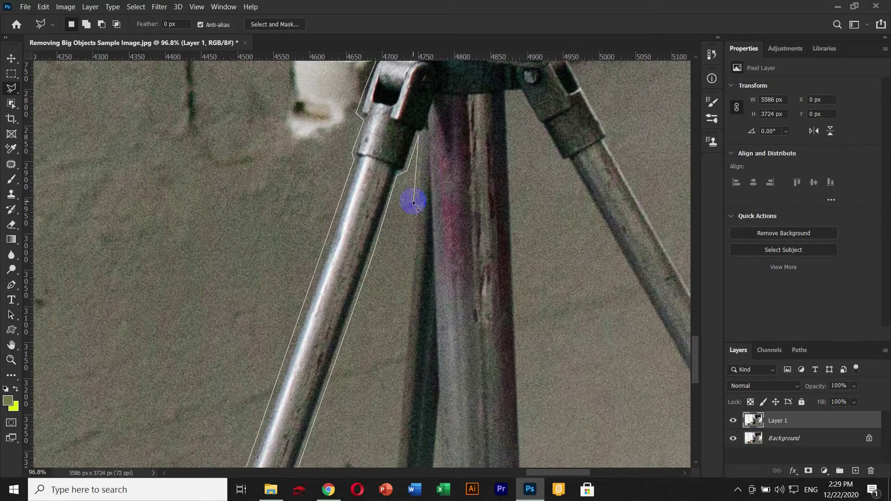
scroll(394, 424, down, 3)
scroll(430, 370, down, 3)
scroll(448, 289, down, 3)
click(431, 248)
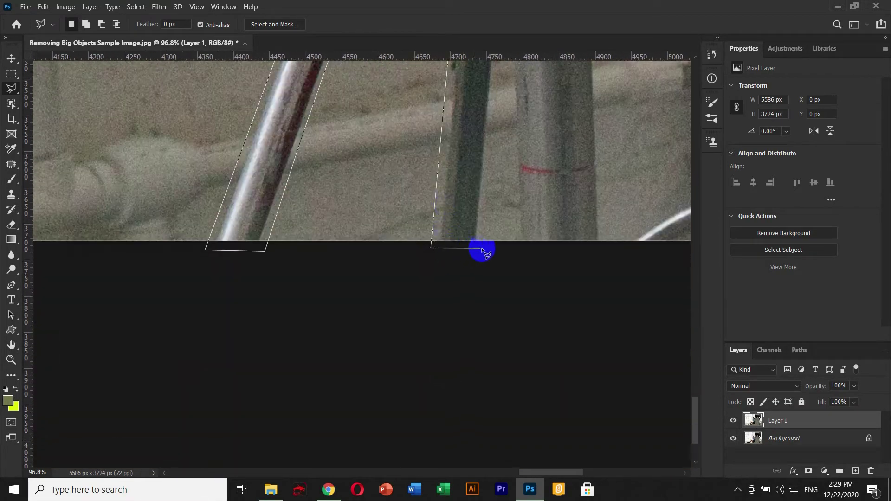
click(482, 247)
- Mark the gap between the legs, then anchor at the image bottom and centre pole
scroll(483, 297, up, 3)
scroll(466, 343, up, 6)
click(466, 343)
scroll(466, 343, down, 7)
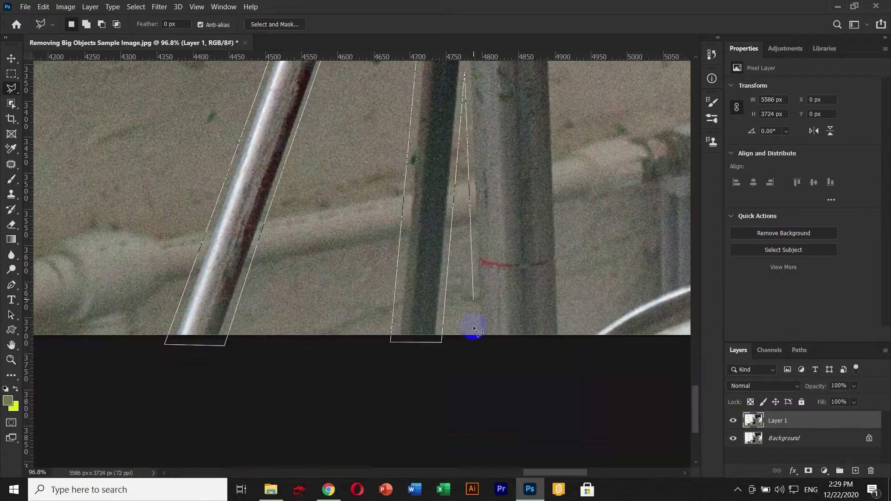
click(567, 345)
click(554, 148)
- Run the outline along the bottom edge, up the right side to the right leg's joint
scroll(472, 408, up, 3)
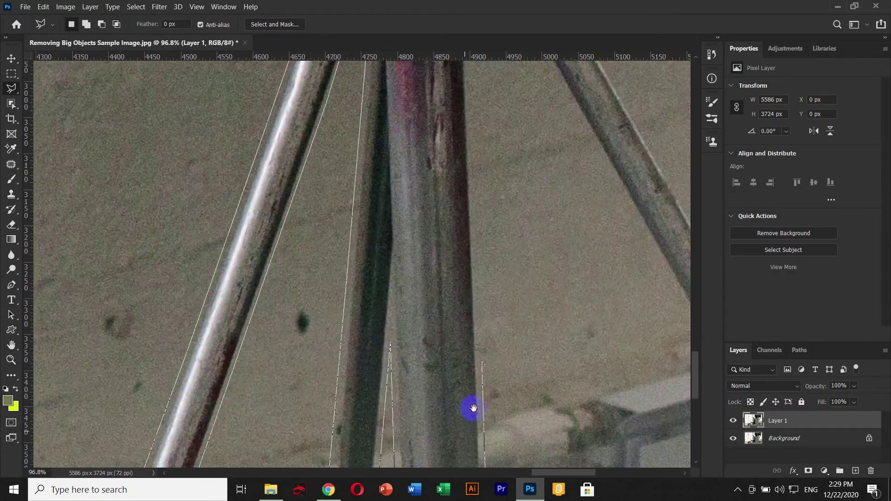
scroll(472, 408, up, 3)
scroll(442, 182, up, 3)
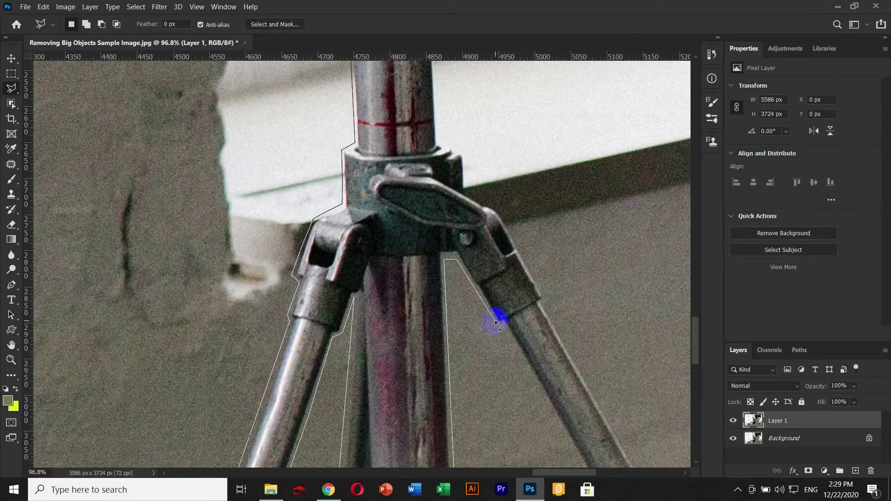
drag(495, 325, 368, 139)
drag(563, 433, 447, 294)
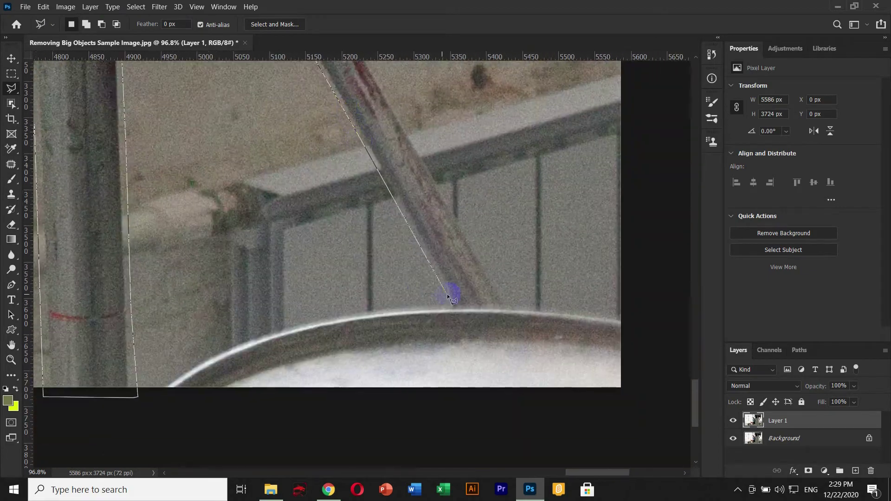
click(165, 377)
click(156, 398)
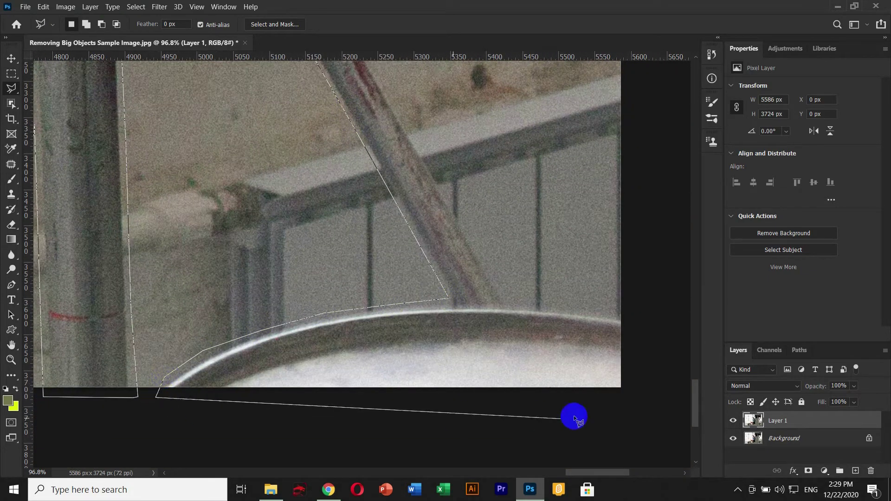
click(633, 397)
click(636, 306)
scroll(506, 325, up, 3)
scroll(408, 229, left, 3)
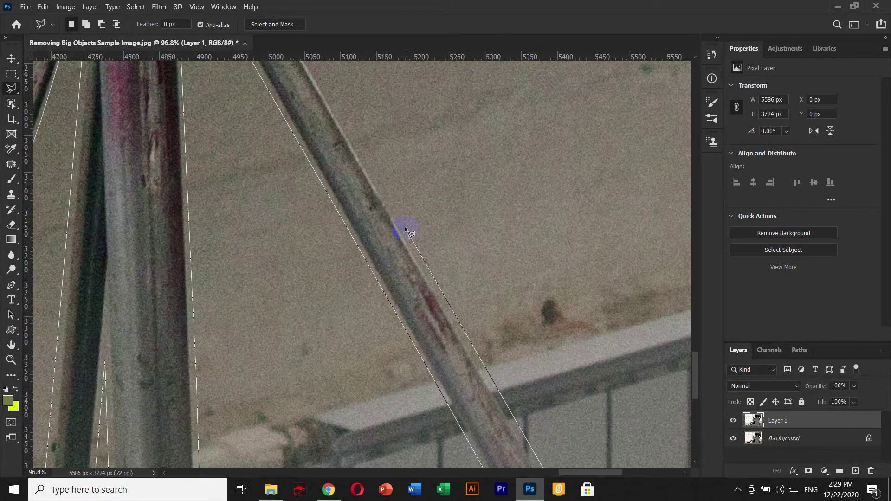
scroll(470, 290, up, 3)
click(420, 191)
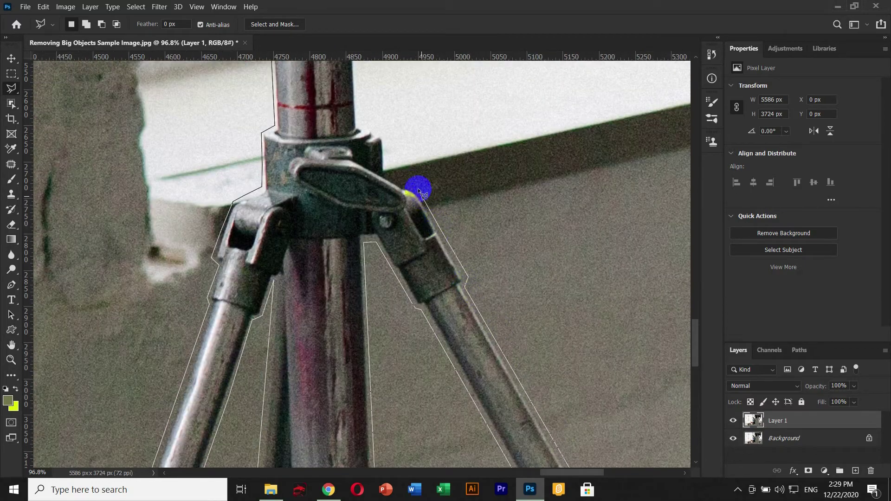
- Trace around the upper pole's clamp and out along the side arm
drag(382, 140, 493, 281)
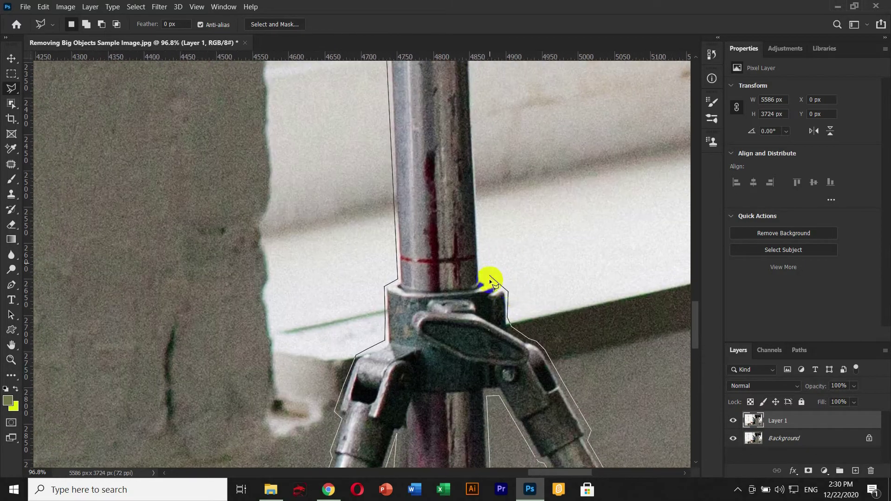
drag(474, 129, 478, 321)
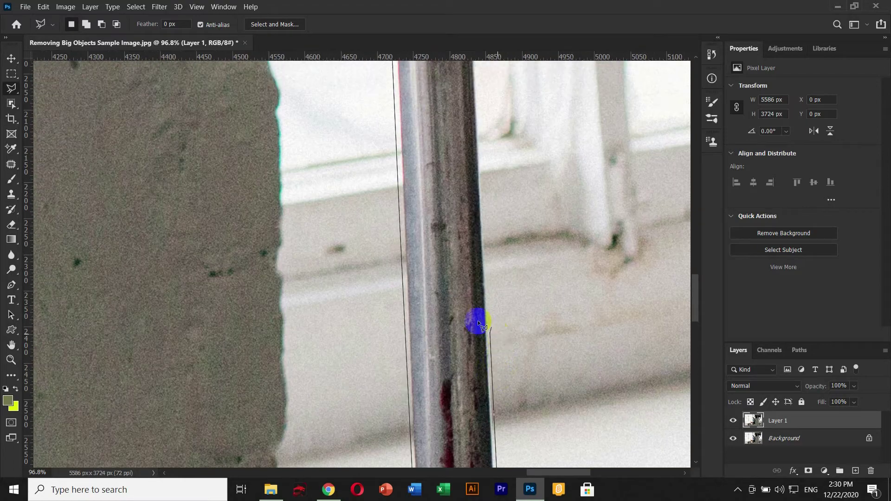
scroll(520, 151, up, 3)
drag(503, 94, 501, 307)
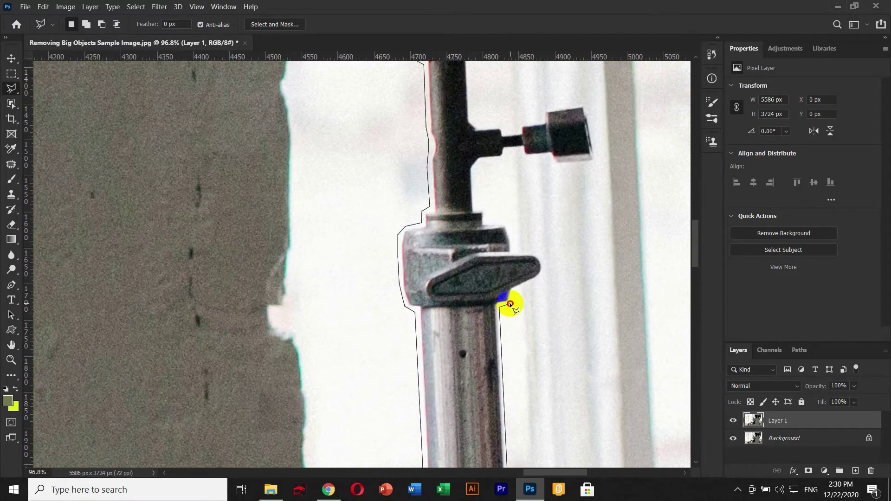
click(543, 275)
click(513, 250)
click(509, 223)
click(486, 209)
click(475, 168)
click(481, 161)
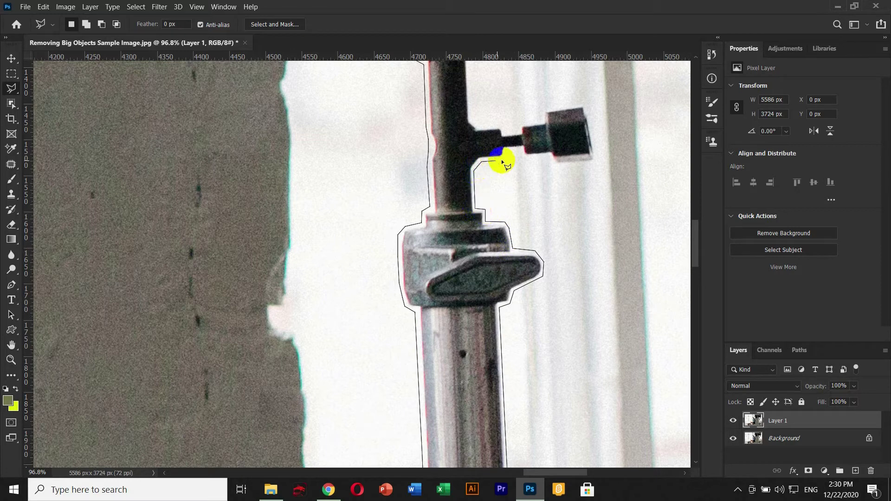
click(508, 151)
click(525, 155)
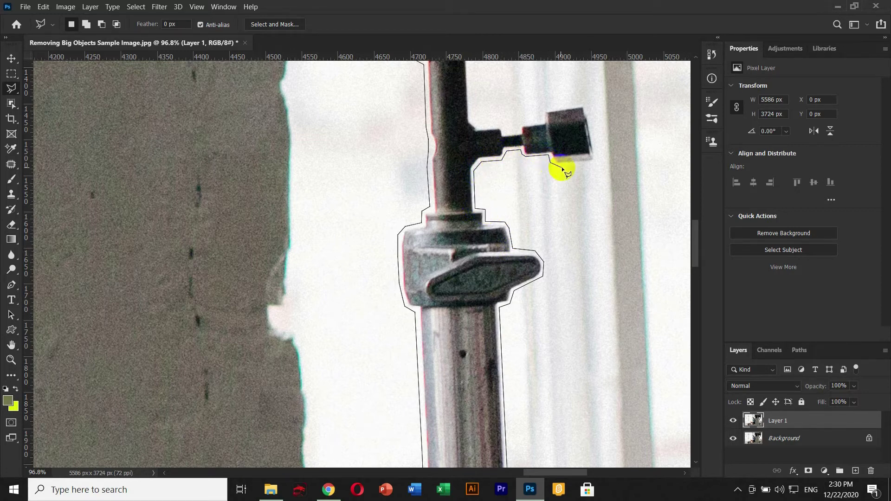
- Outline the small camera head and bring the outline back to the pole
click(553, 164)
click(596, 162)
click(586, 101)
click(544, 107)
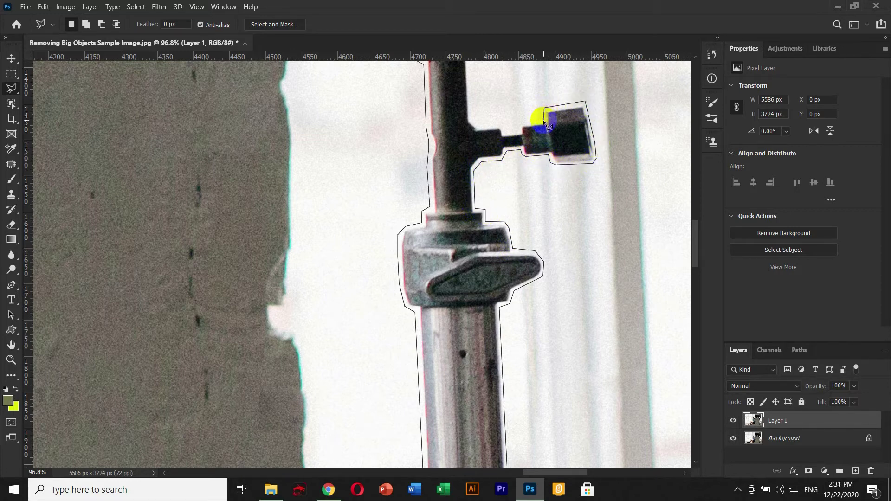
click(516, 124)
click(474, 122)
- Trace under the lamp's handlebar and up its right upright
drag(474, 120, 519, 276)
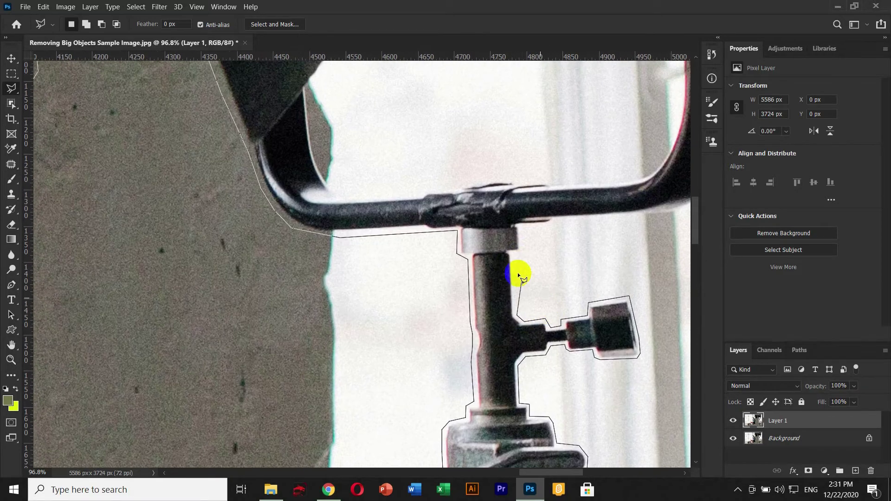
click(514, 254)
click(521, 228)
click(550, 222)
click(562, 220)
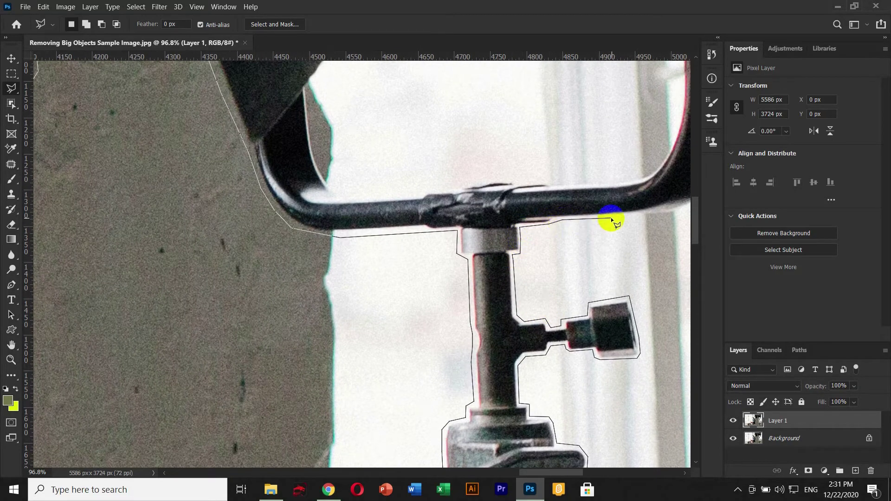
drag(612, 219, 442, 262)
click(497, 237)
click(527, 202)
- Outline the lamp flaps' edges and their lower corner
drag(534, 136, 545, 295)
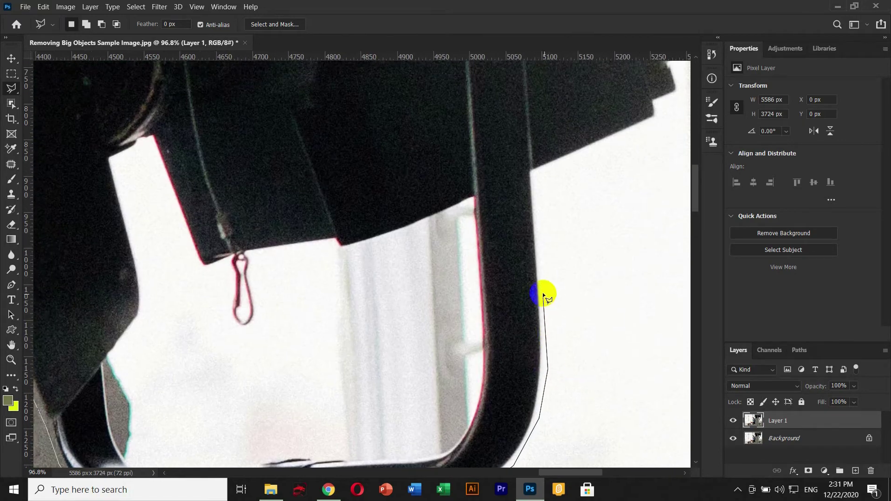
click(536, 172)
click(660, 103)
click(586, 258)
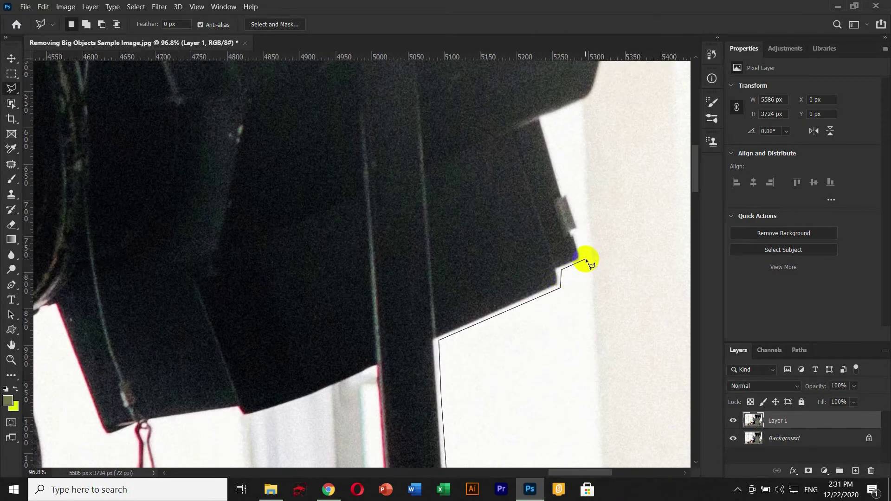
drag(567, 116, 547, 325)
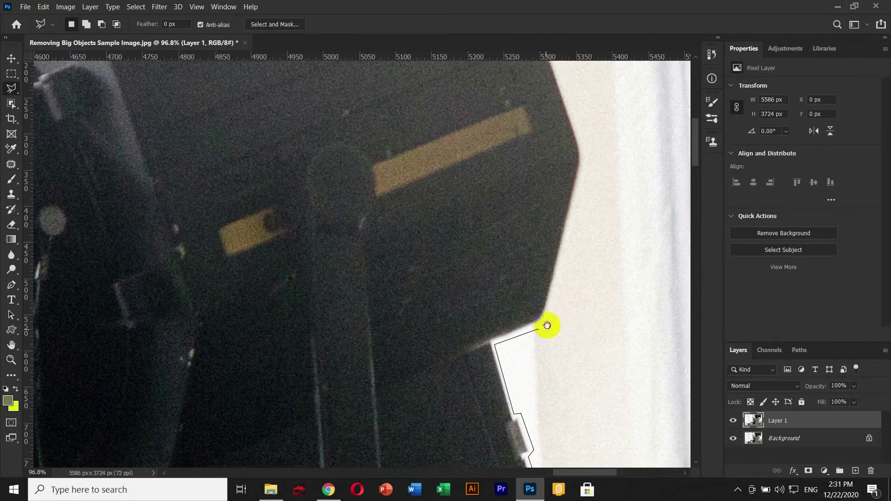
click(548, 325)
drag(590, 185, 587, 298)
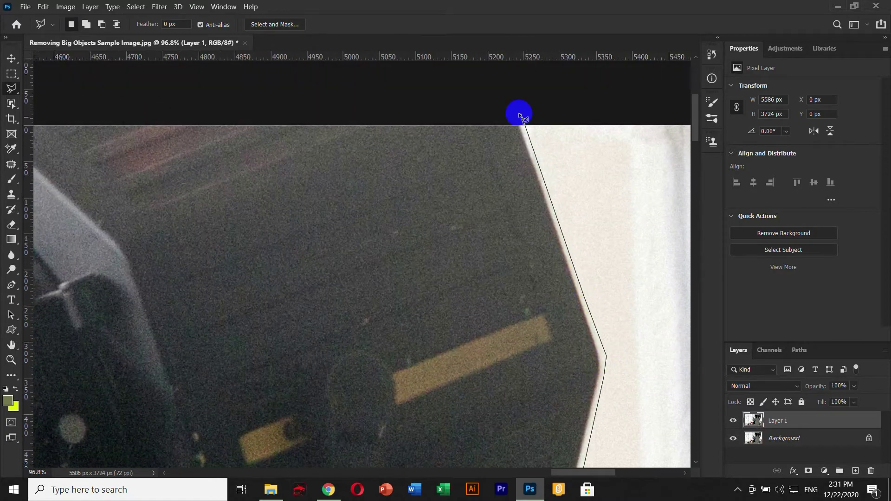
- Carry the outline across the image's top edge and close the selection
click(231, 110)
drag(230, 110, 589, 289)
click(456, 260)
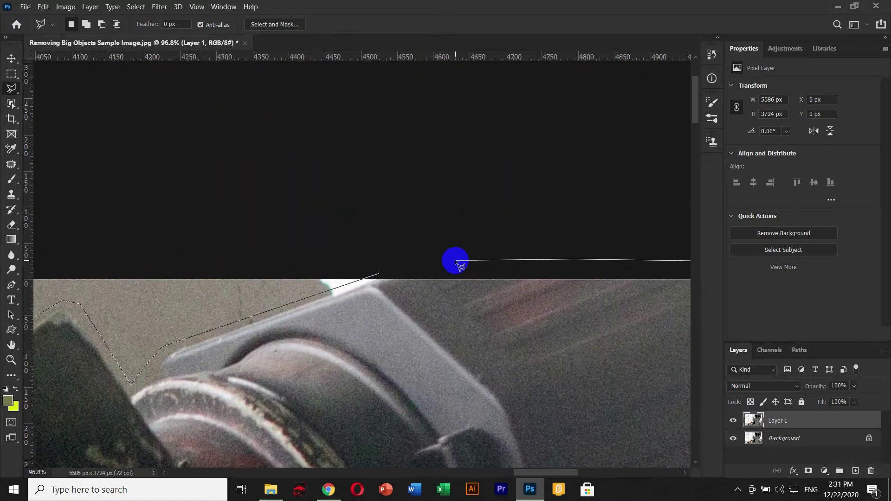
click(426, 266)
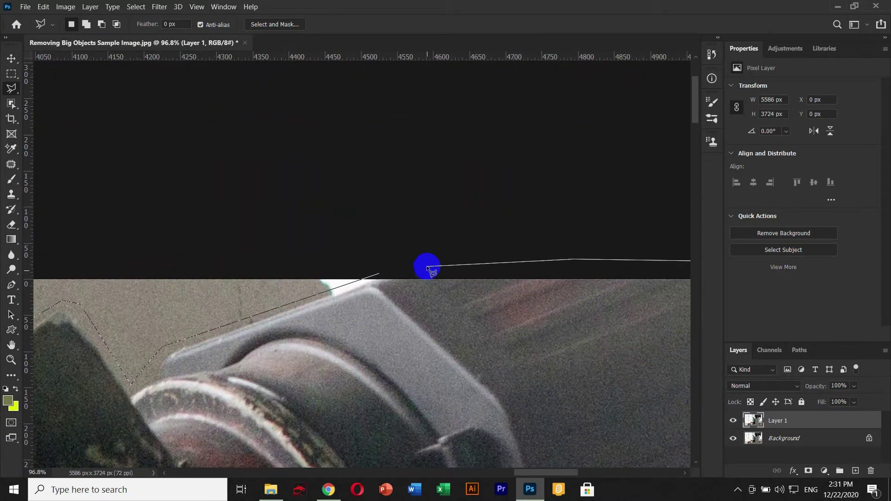
click(376, 275)
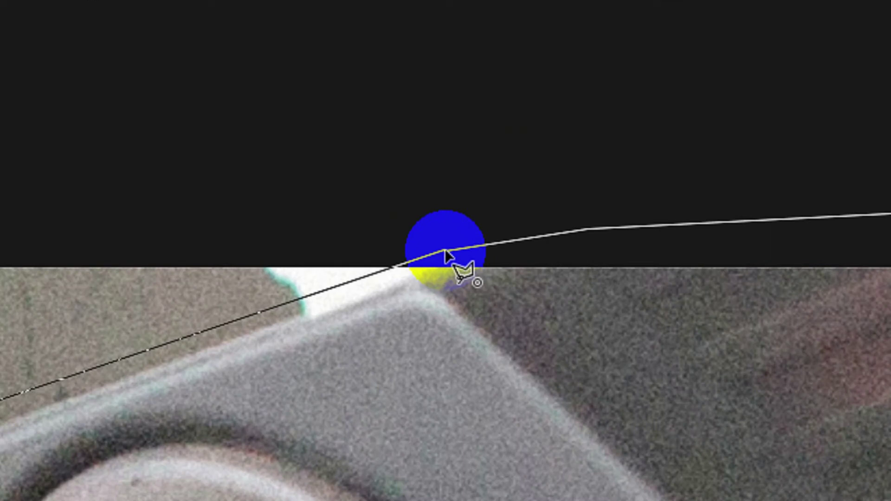
click(446, 251)
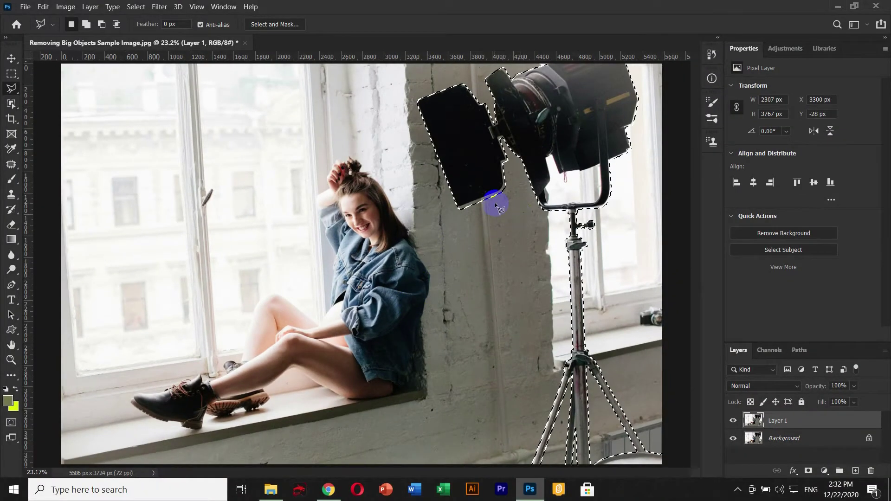
- Pan to the lamp bracket and zoom in to check the lasso edge along housing and crossbar
click(556, 205)
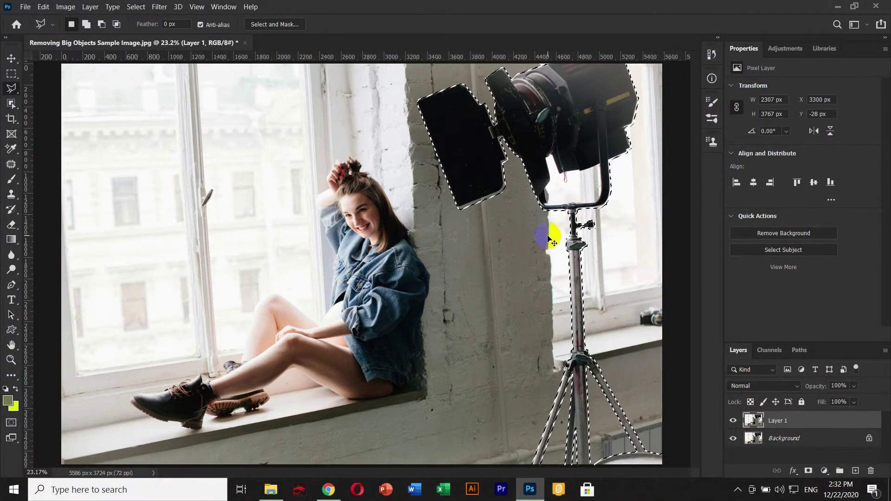
drag(599, 218, 556, 193)
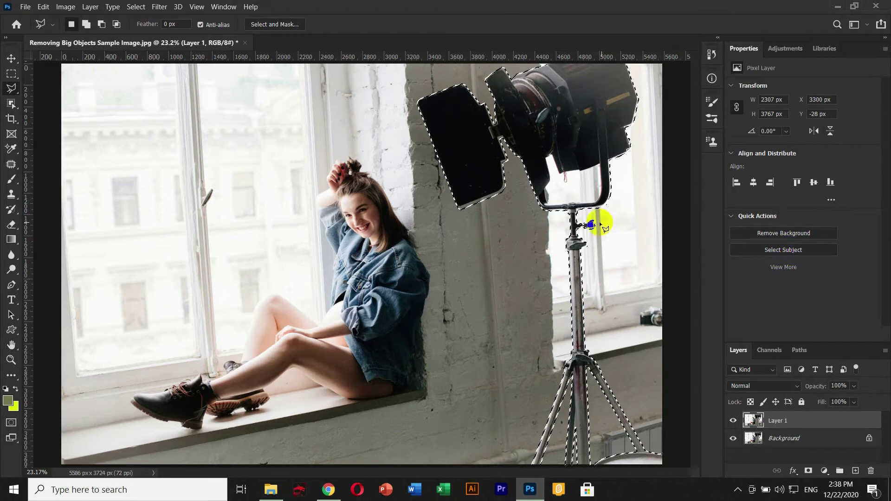
mouse_move(588, 226)
mouse_down()
mouse_move(577, 160)
mouse_move(542, 131)
mouse_up()
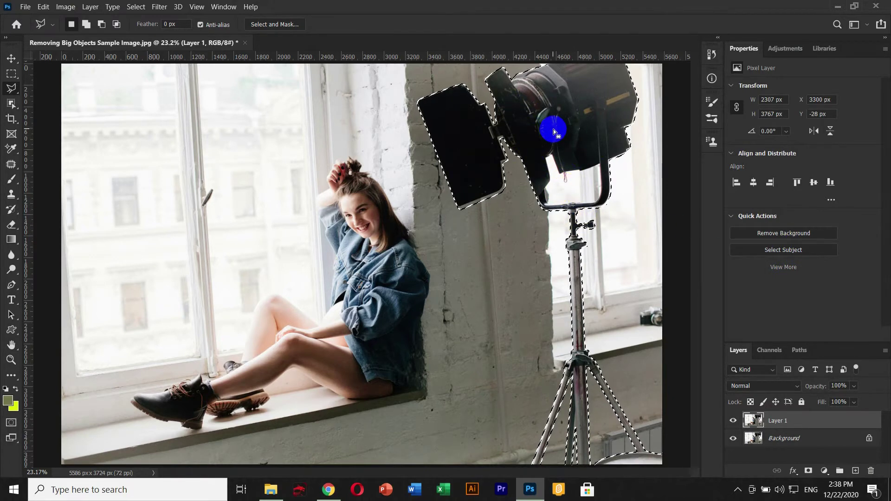
scroll(575, 193, up, 2)
scroll(575, 193, up, 2)
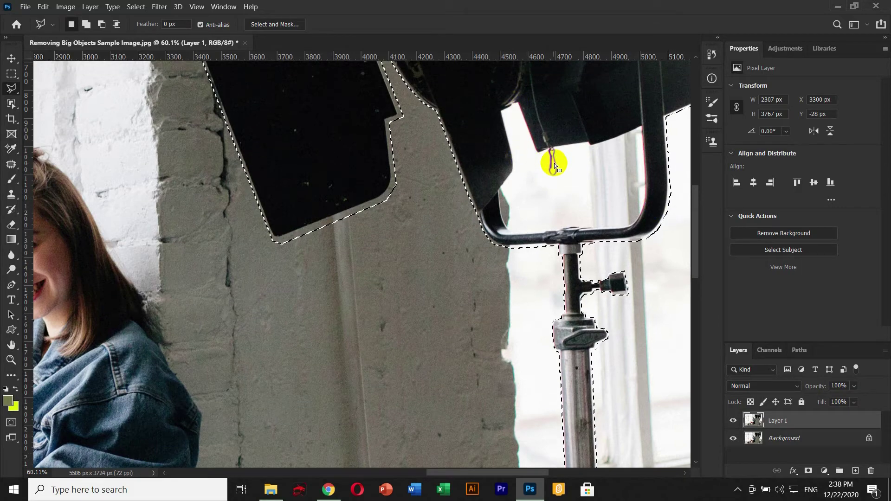
- Zoom and centre on the lamp bracket, switching the lasso to subtract mode with Alt
scroll(553, 160, up, 2)
scroll(554, 180, up, 1)
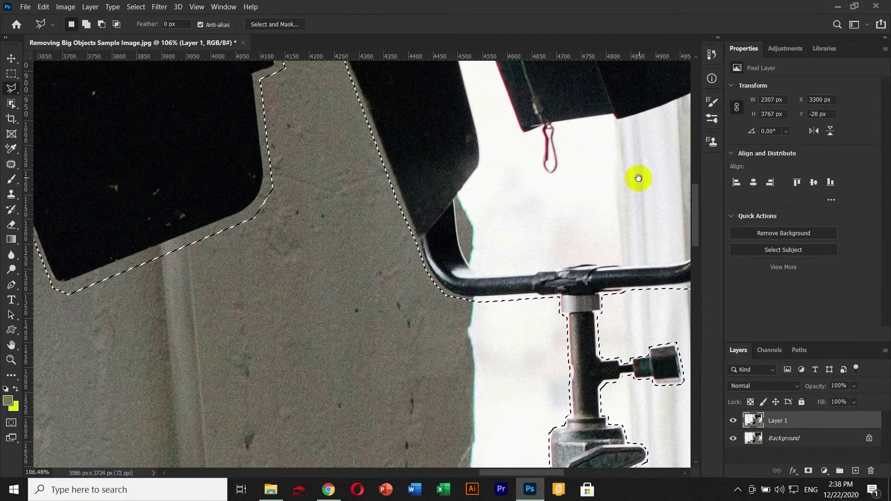
drag(637, 179, 508, 218)
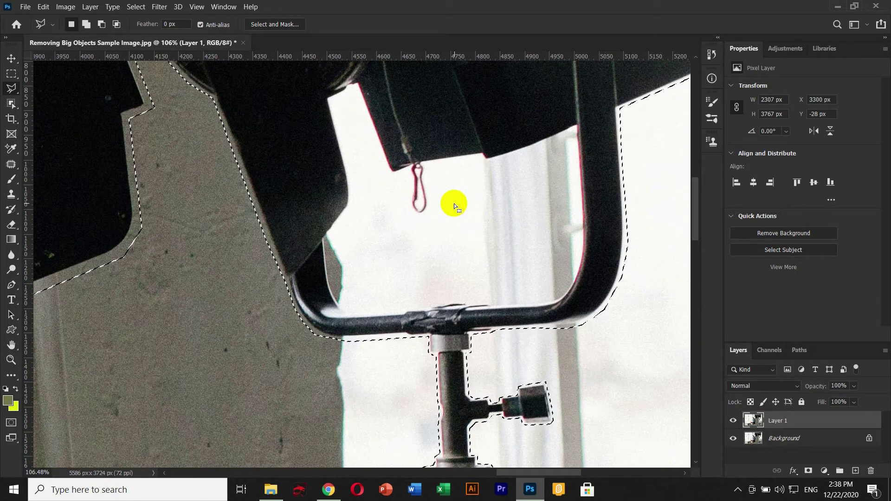
click(330, 234)
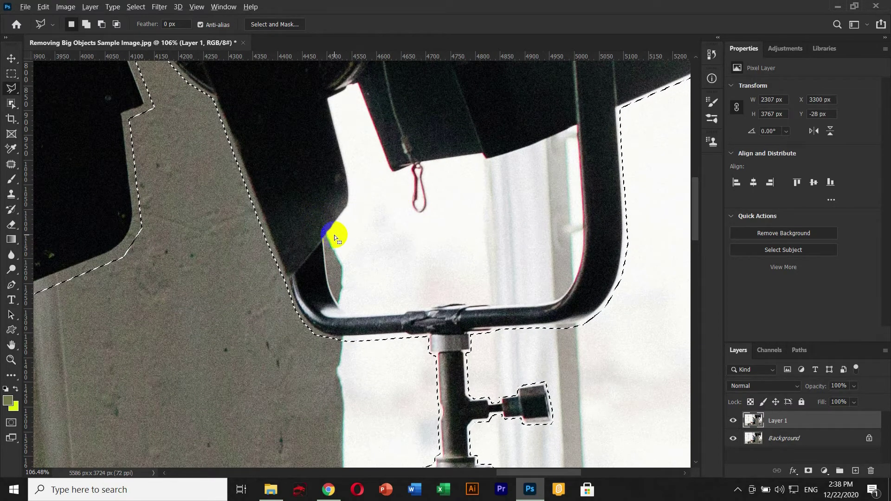
key(alt)
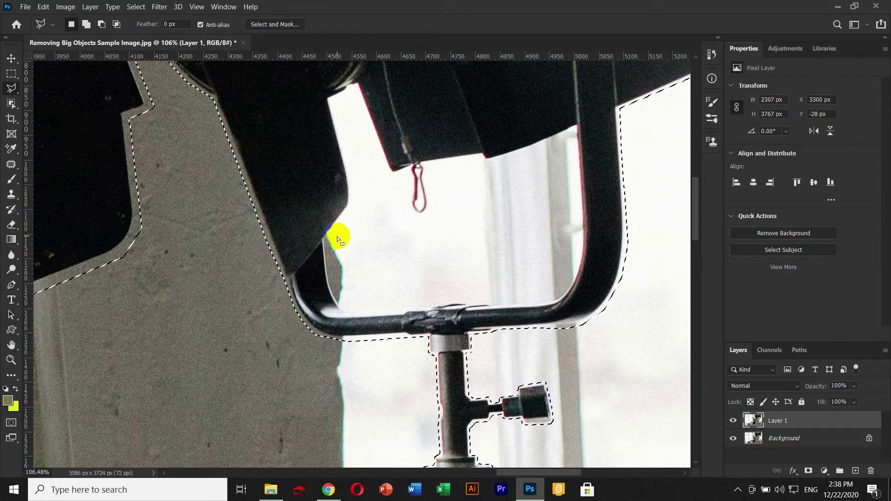
key(alt)
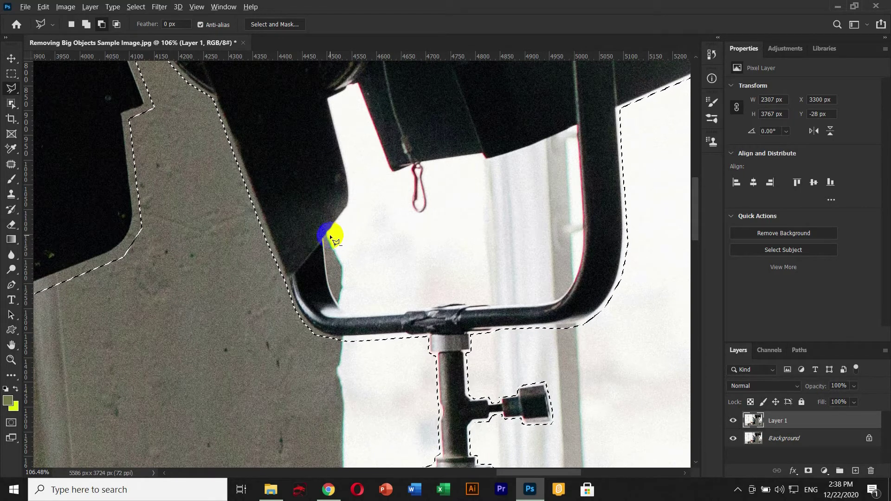
- Outline the bright gap beside the lamp, going around the red hook
click(330, 233)
click(351, 209)
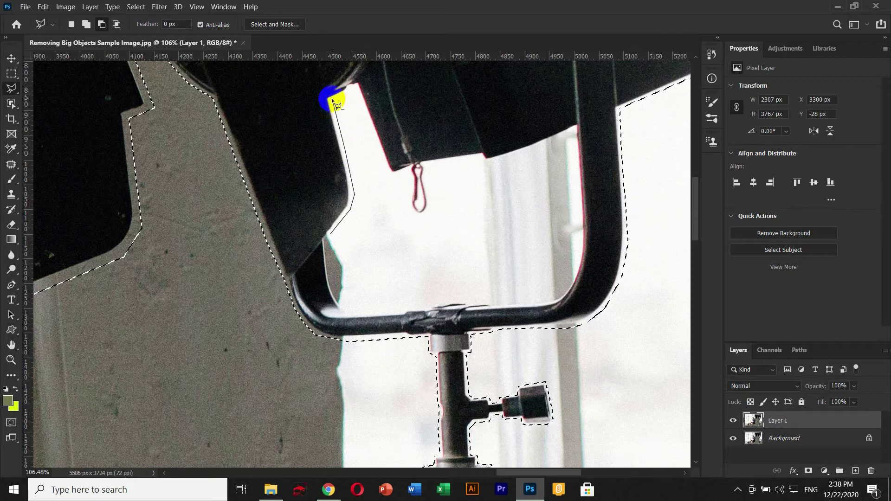
click(333, 101)
click(356, 91)
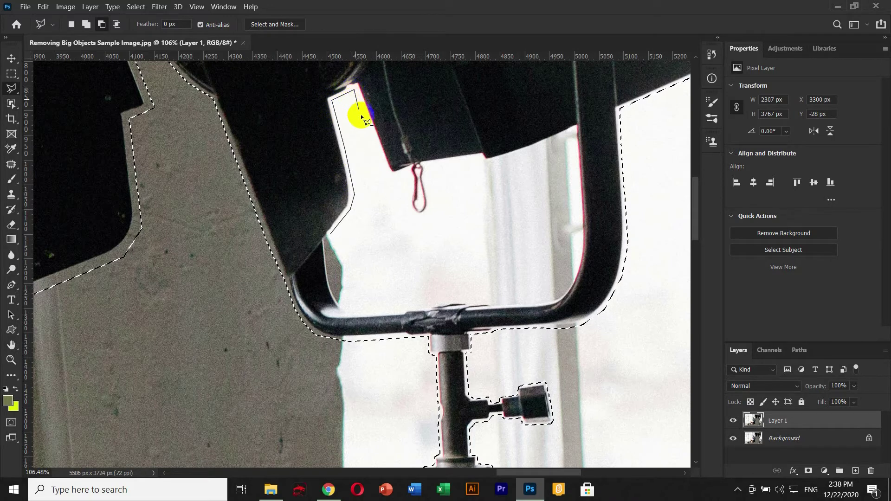
click(391, 172)
click(408, 169)
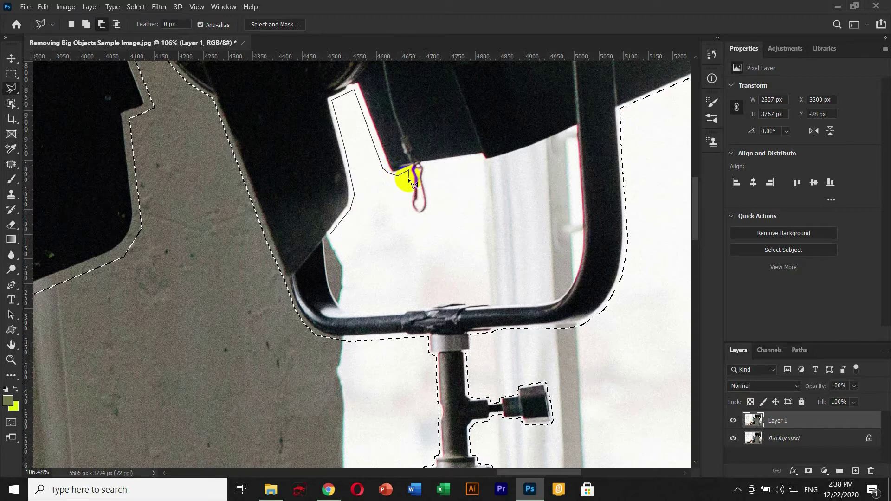
click(409, 205)
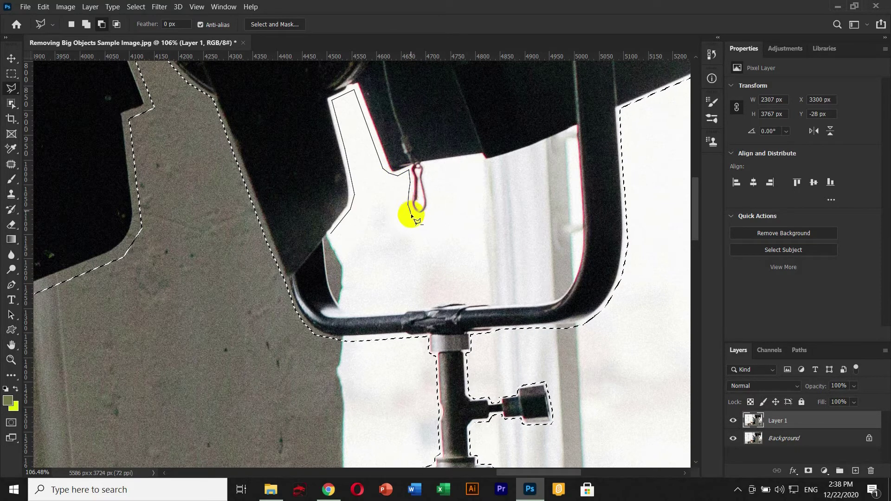
click(415, 217)
click(428, 214)
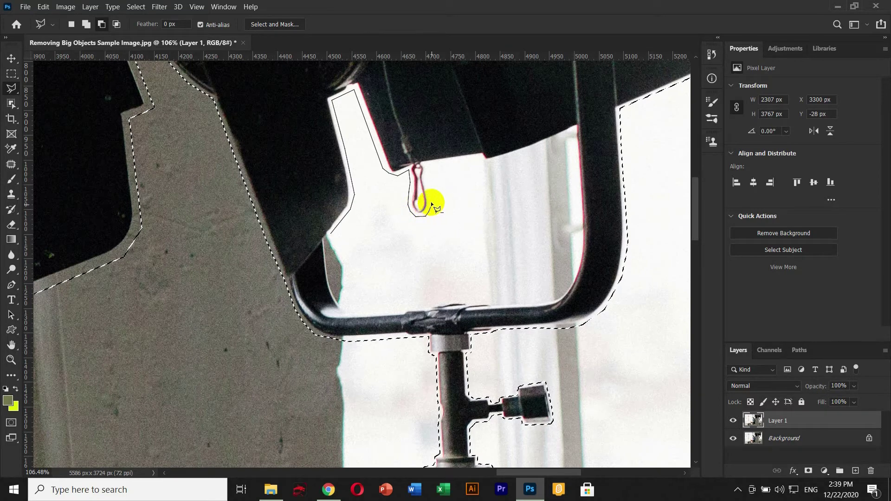
click(425, 166)
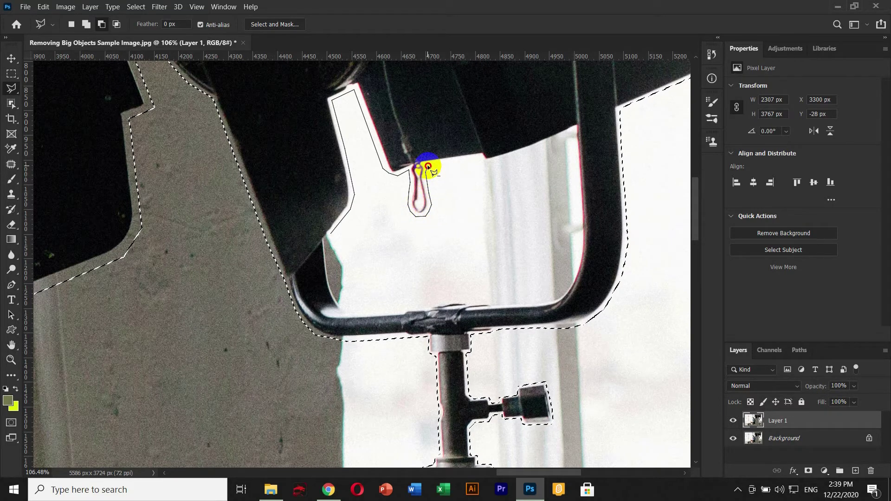
- Trace inside the bracket's arm and crossbar and close the loop to subtract the gap
click(486, 165)
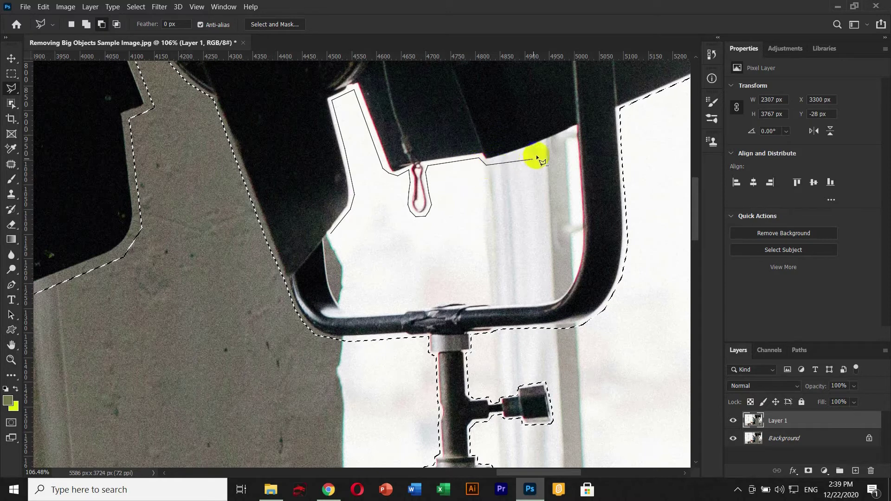
click(573, 137)
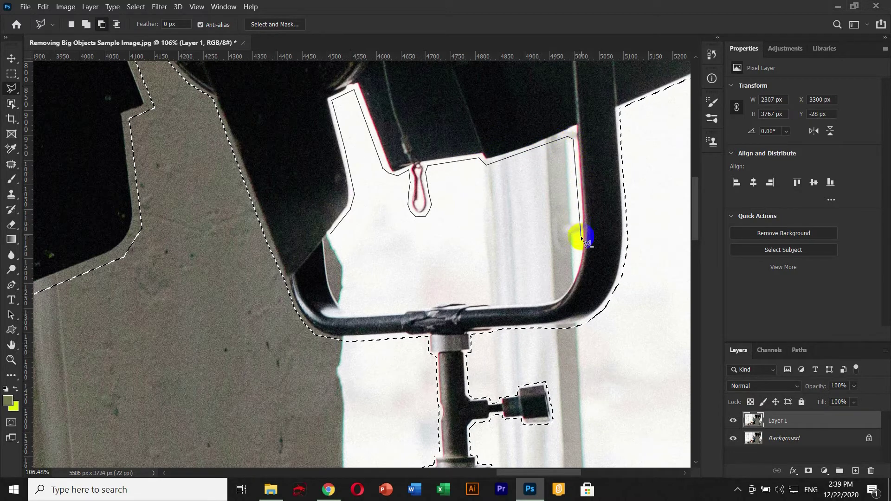
click(556, 292)
click(421, 303)
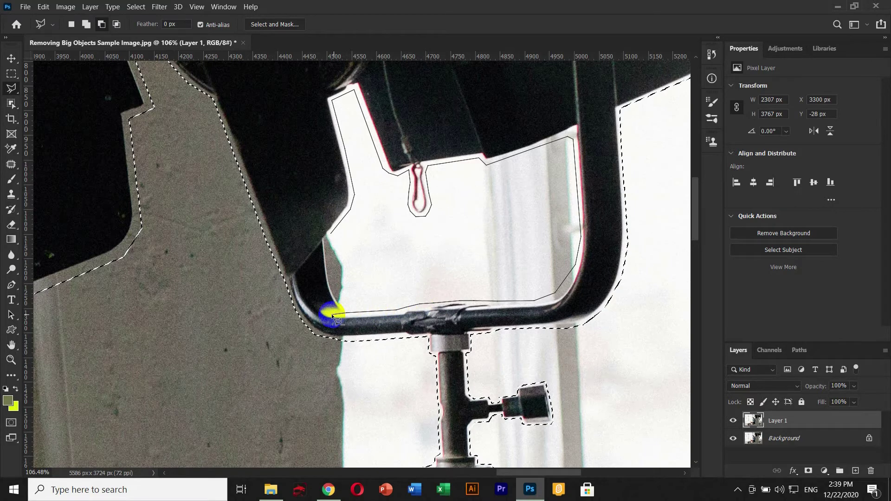
click(347, 312)
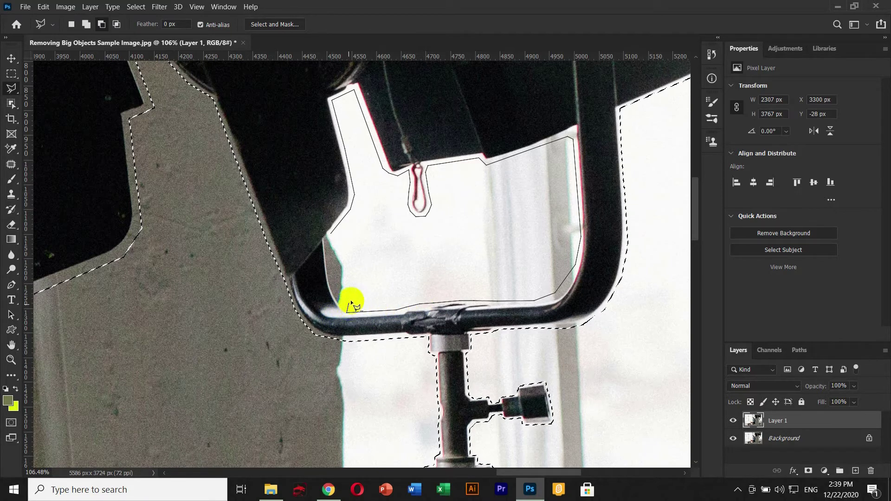
click(353, 292)
click(335, 236)
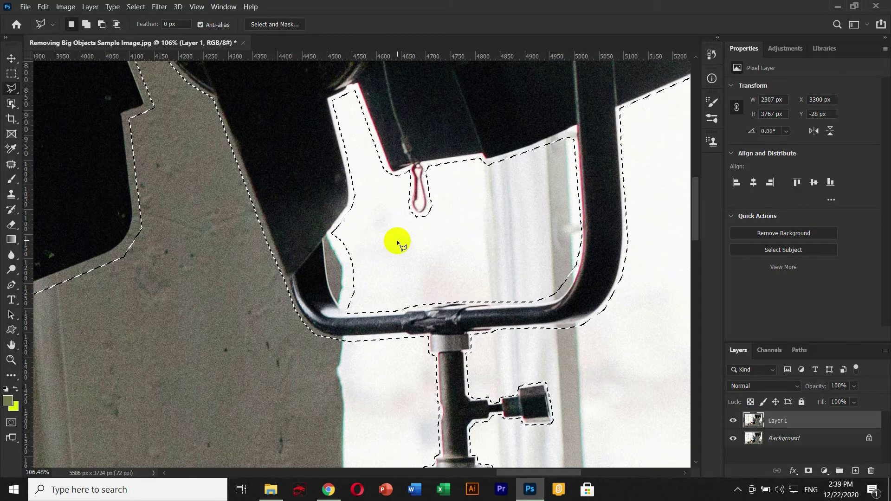
- Fit the photo with Ctrl+0 and refine the lasso selection just under the lamp head
key(ctrl+0)
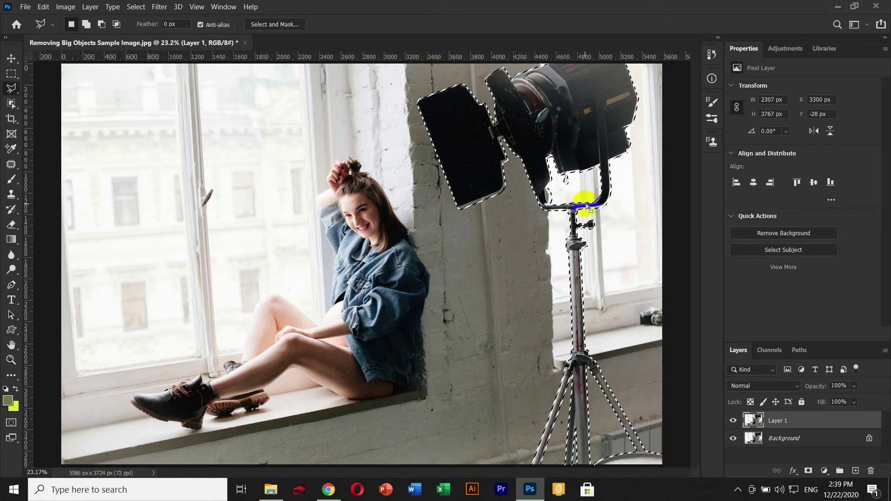
click(586, 206)
click(576, 261)
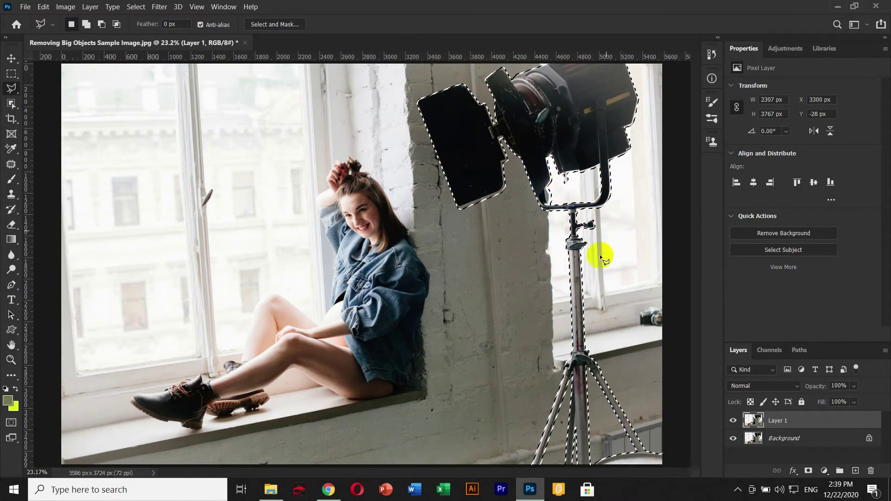
click(596, 144)
click(570, 142)
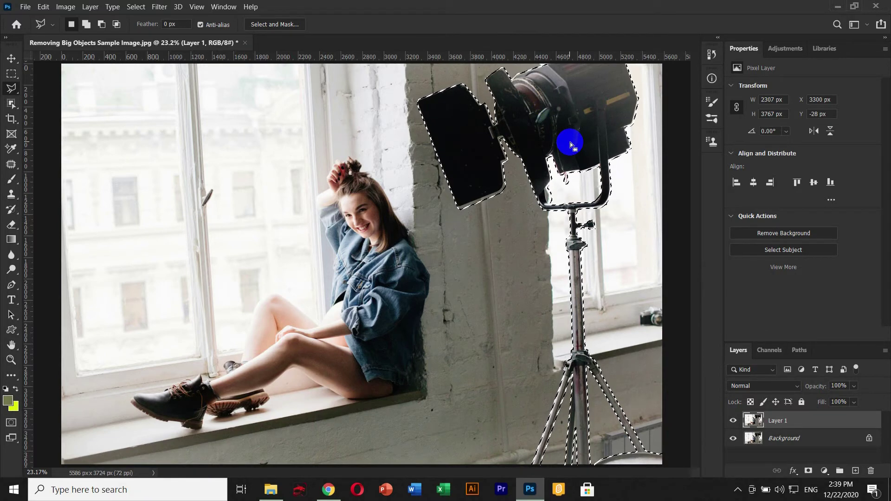
click(458, 152)
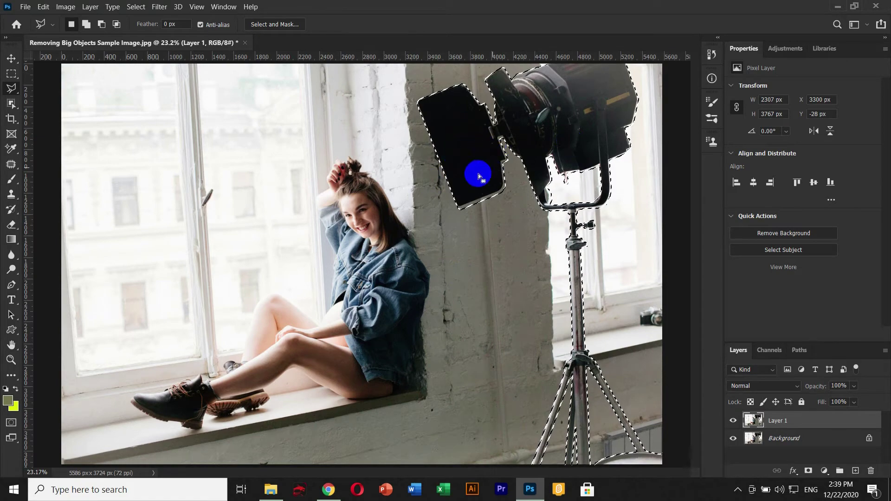
- Fill the selection with Content-Aware via Edit > Fill to erase the light and stand
click(44, 7)
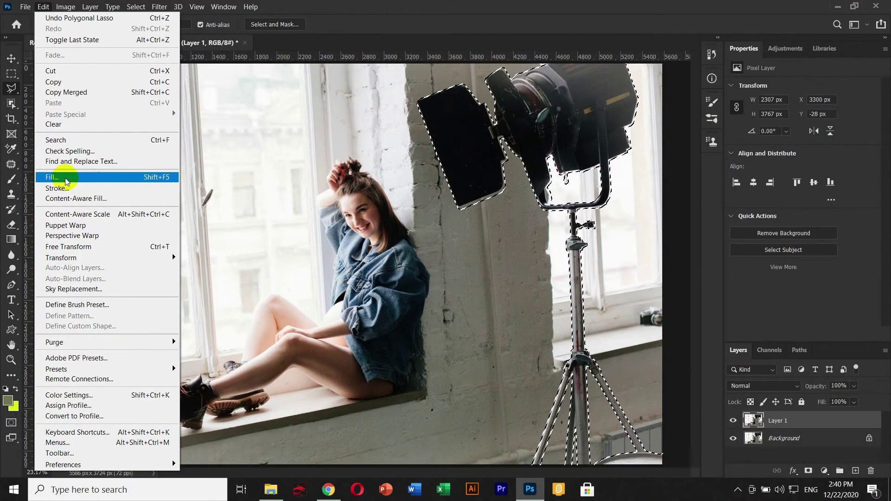
click(197, 346)
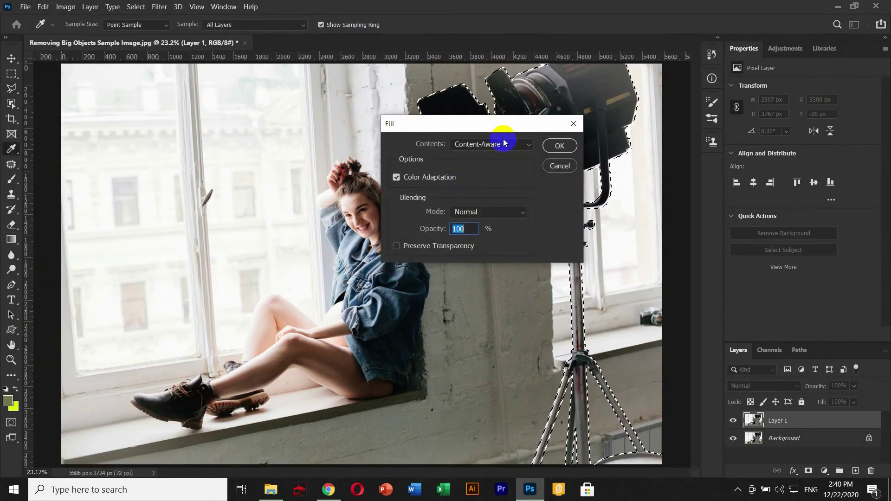
drag(497, 124, 237, 100)
click(268, 124)
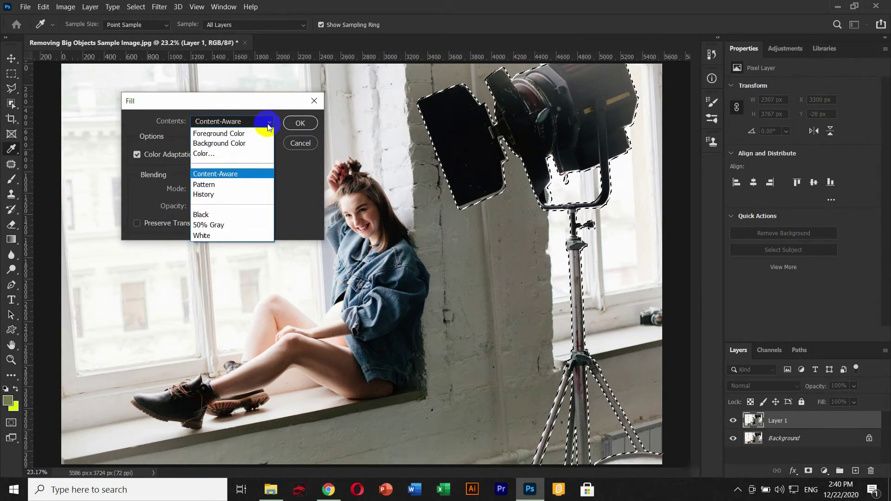
click(219, 179)
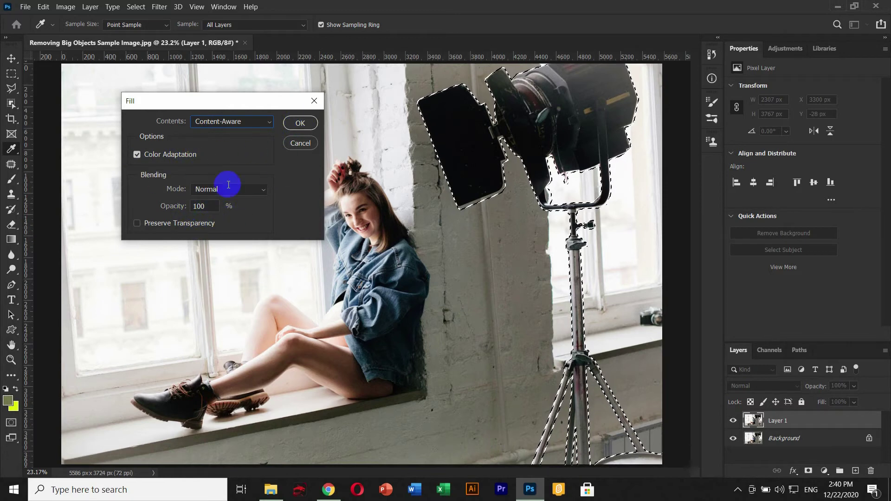
click(302, 124)
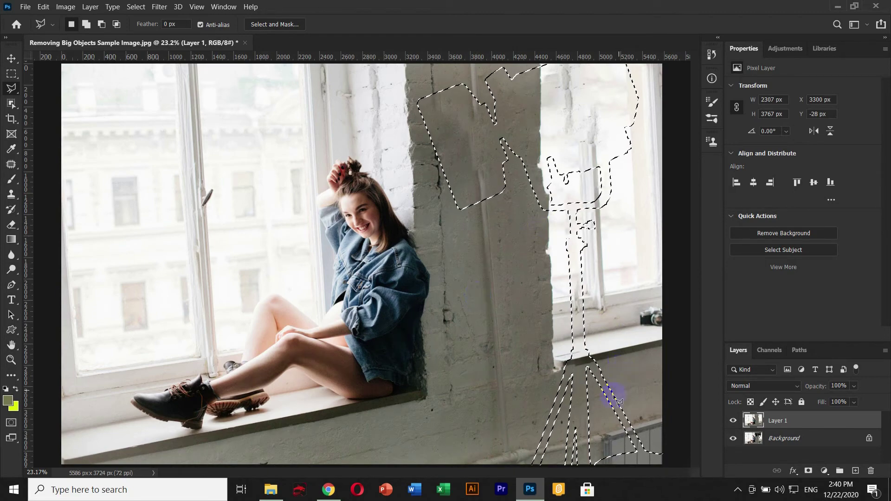
click(577, 364)
- Remove the selection with Select > Deselect
click(574, 305)
click(132, 7)
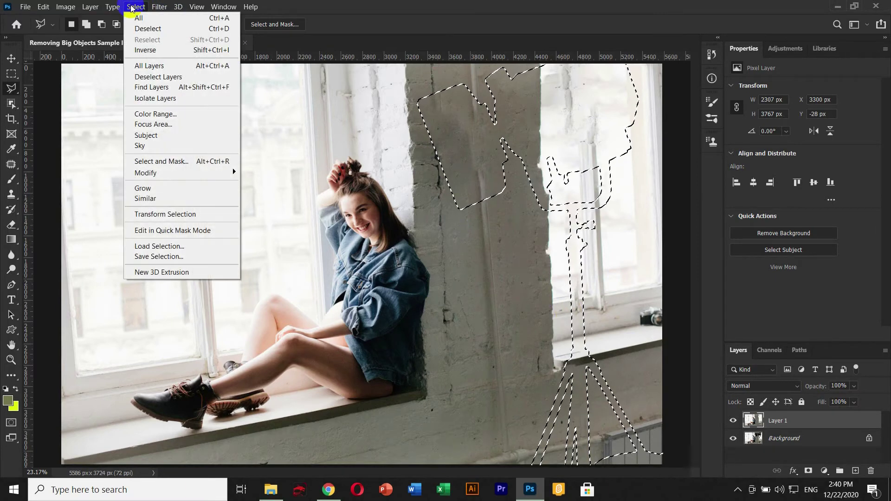
click(149, 29)
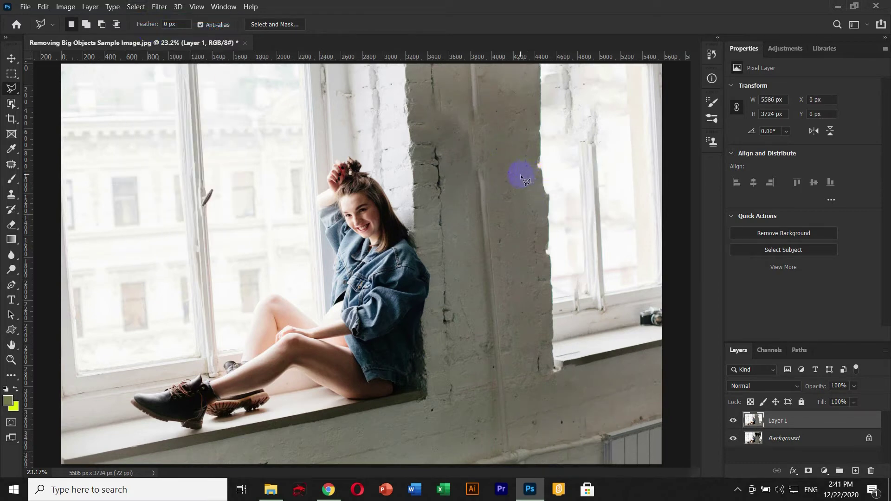
- Zoom to about 45% and pan over the pillar and woman to inspect the patch
scroll(486, 219, up, 2)
scroll(486, 211, up, 2)
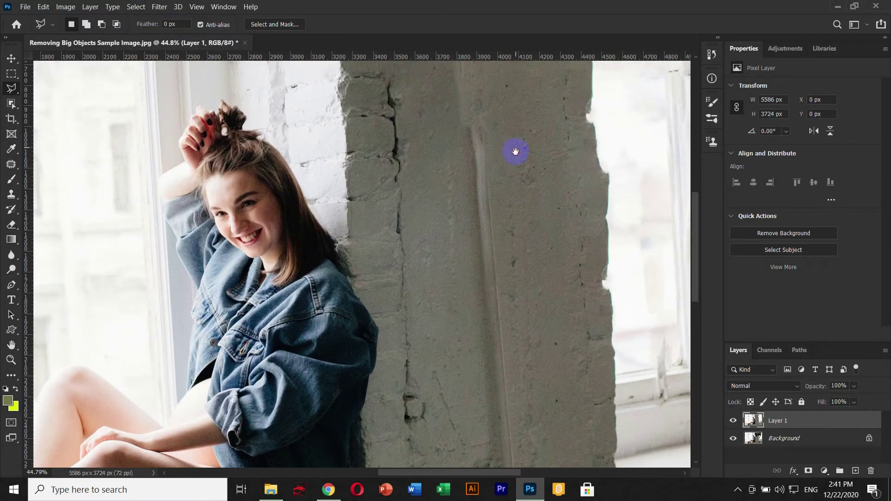
mouse_move(514, 151)
mouse_down()
mouse_move(512, 332)
mouse_move(531, 261)
mouse_up()
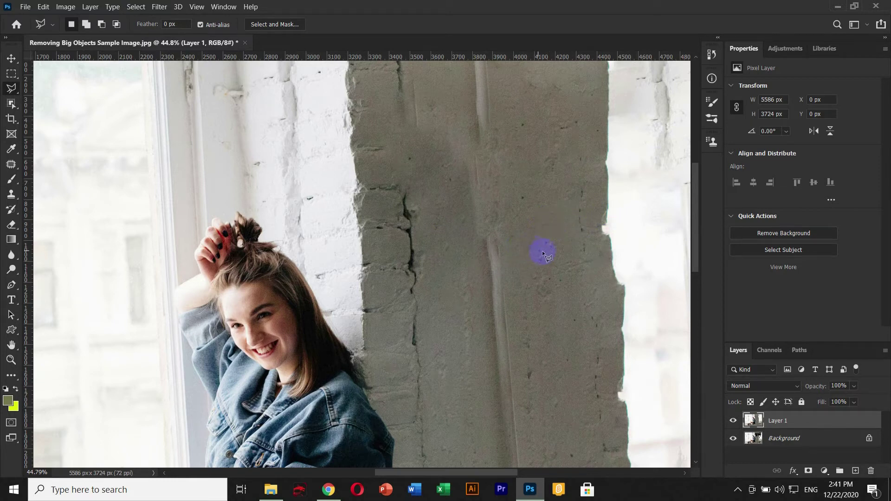
scroll(542, 250, right, 3)
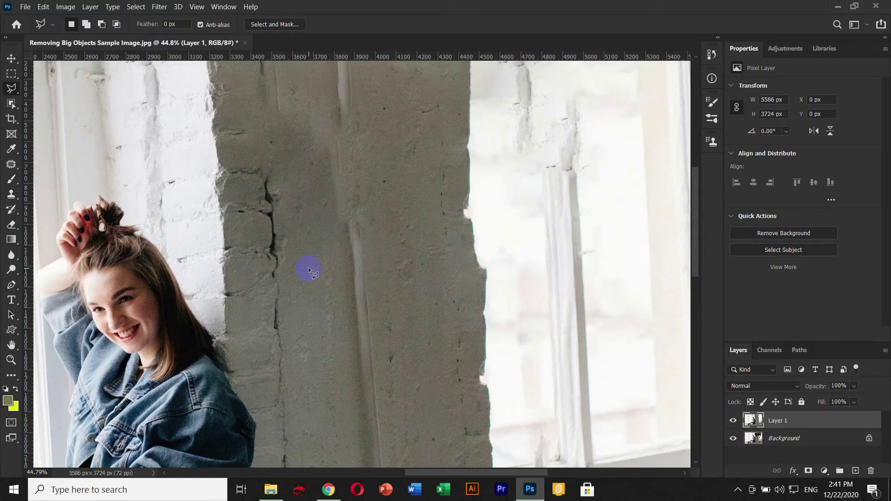
mouse_move(361, 258)
mouse_down()
mouse_move(410, 260)
mouse_move(455, 287)
mouse_up()
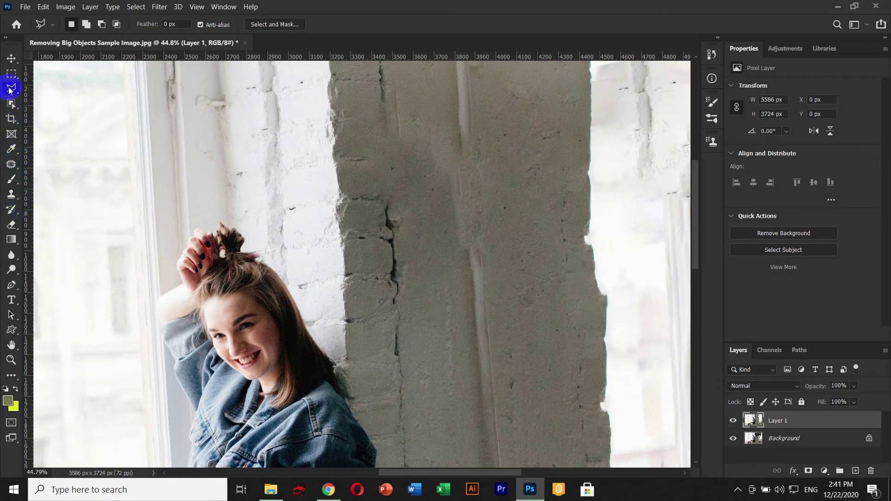
- Switch to the Clone Stamp tool and enlarge its brush from 112 to 244 px
click(11, 194)
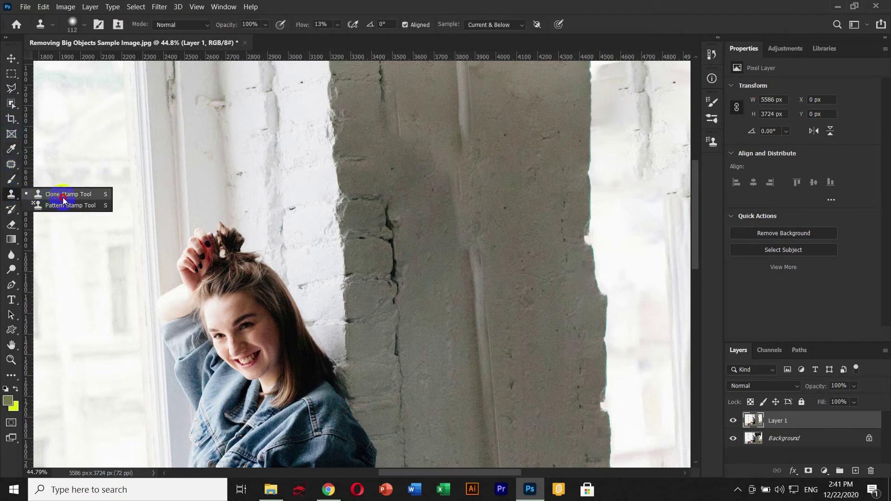
click(63, 197)
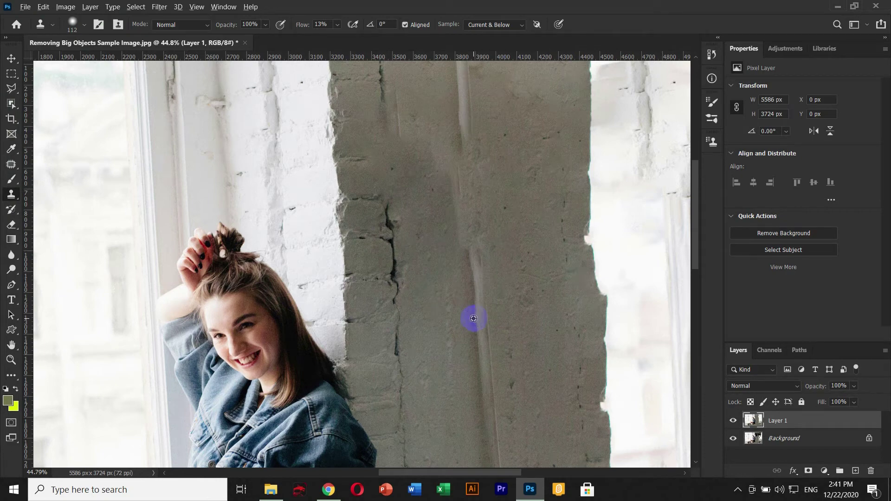
alt+right_click(473, 319)
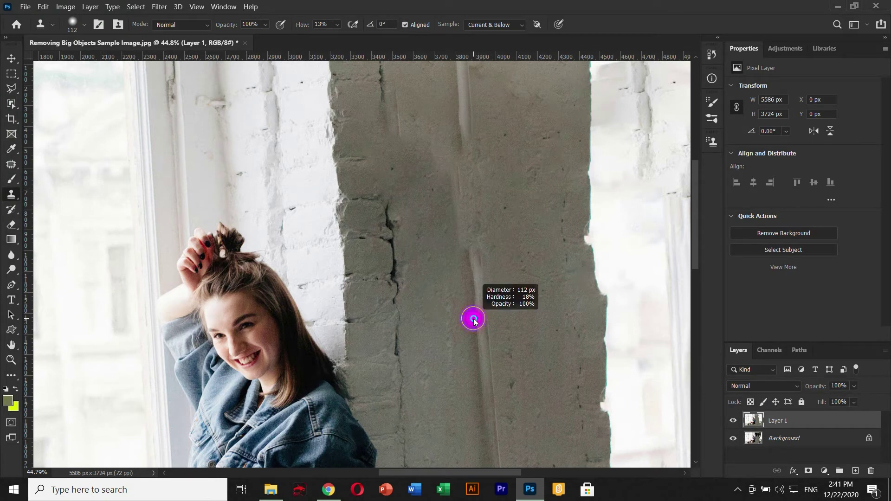
drag(473, 319, 492, 322)
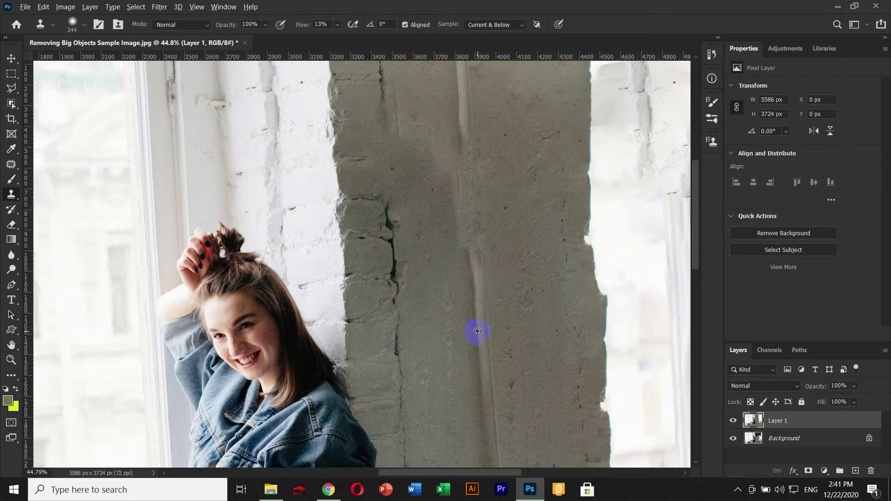
- Sample clean wall and clone texture up along the pale pillar streak
mouse_move(477, 331)
mouse_down()
mouse_move(466, 281)
mouse_move(472, 255)
mouse_up()
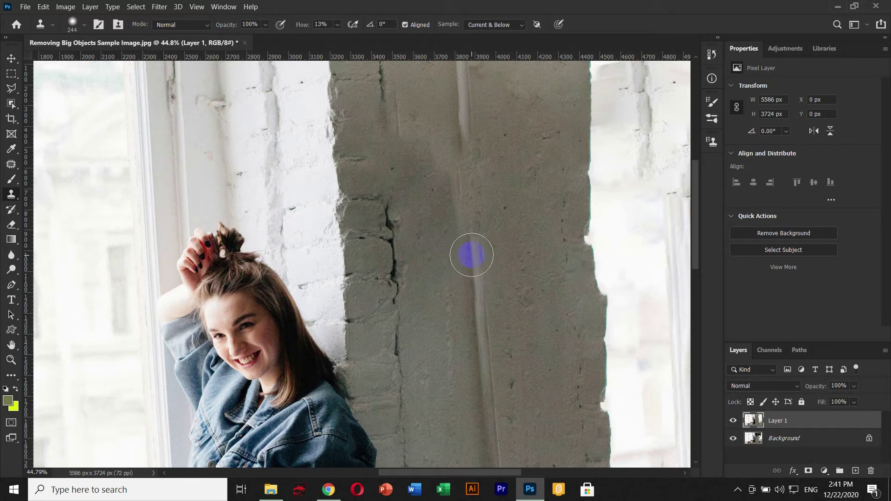
click(473, 256)
mouse_move(473, 256)
mouse_down()
mouse_move(466, 151)
mouse_move(470, 194)
mouse_up()
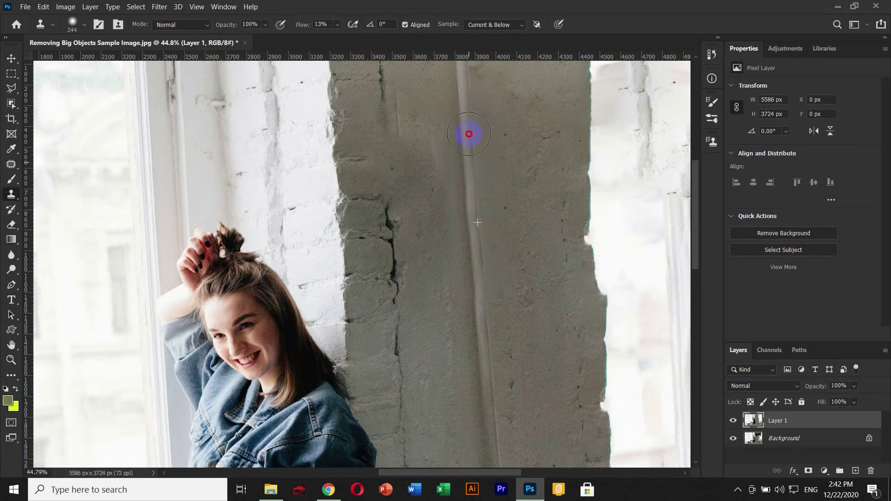
- Clone concrete texture over the pale streak higher up the pillar at about 68% zoom
drag(466, 142, 466, 124)
alt+scroll(490, 274, down, 3)
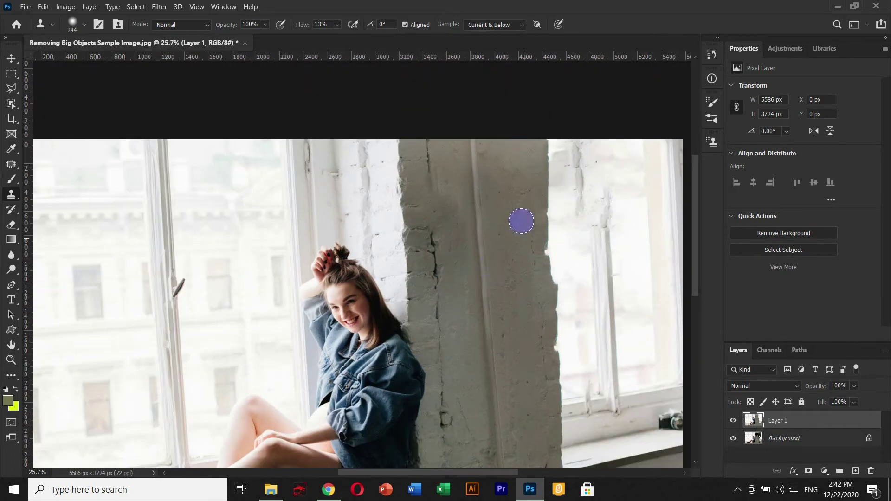
alt+scroll(459, 244, up, 3)
alt+scroll(473, 238, up, 3)
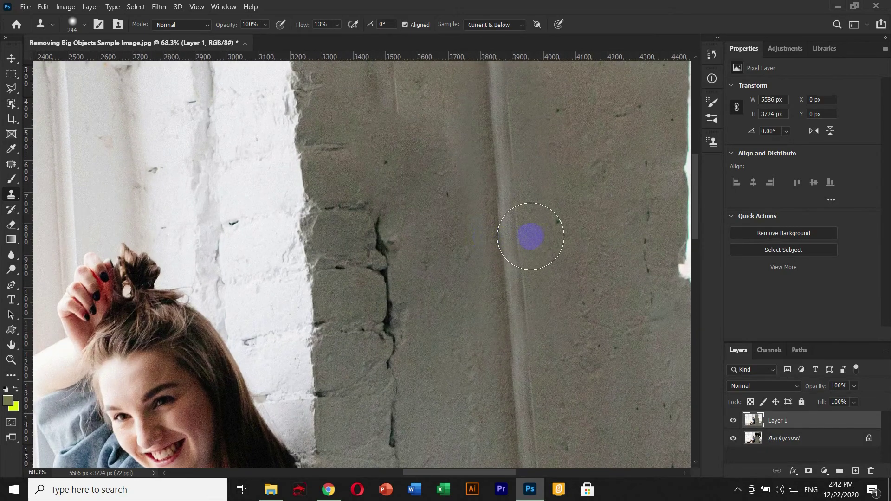
drag(518, 213, 499, 157)
drag(507, 398, 502, 310)
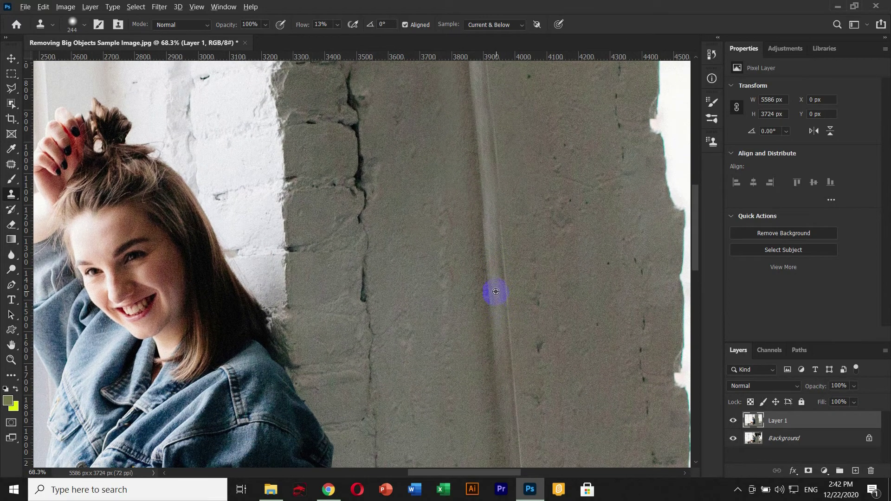
scroll(499, 260, up, 3)
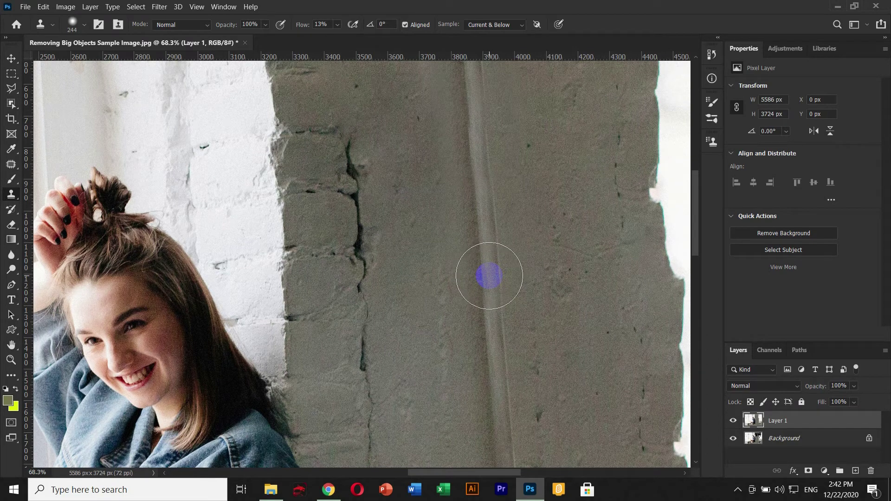
- Paint cloned texture up and down the pale stripe to blend it into the concrete
mouse_move(489, 278)
mouse_down()
mouse_move(493, 237)
mouse_move(491, 254)
mouse_up()
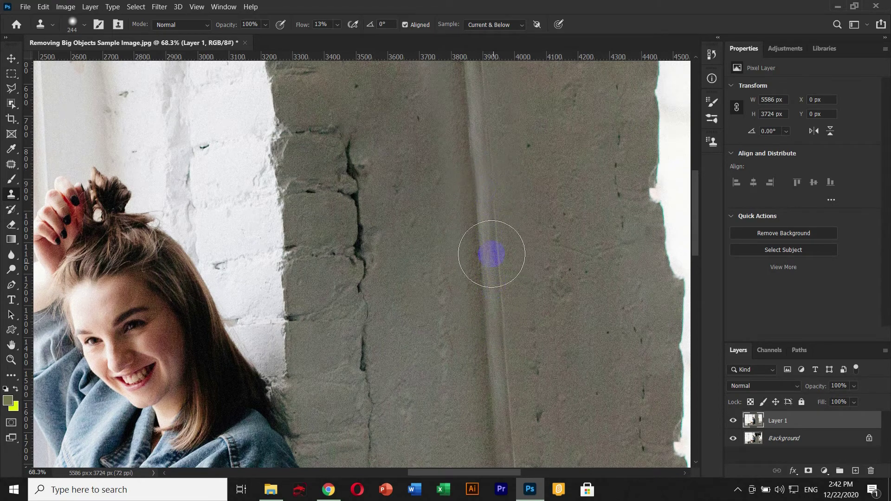
scroll(493, 269, up, 3)
scroll(496, 284, up, 1)
mouse_move(496, 285)
mouse_down()
mouse_move(494, 387)
mouse_move(492, 294)
mouse_up()
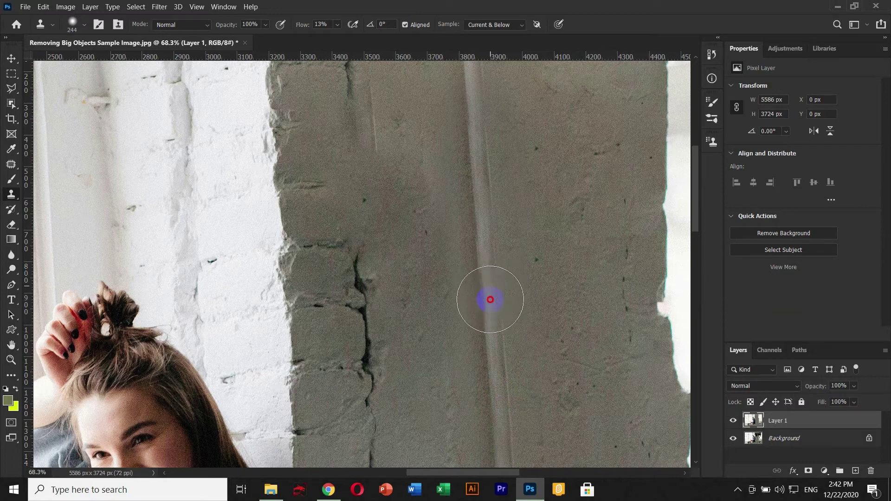
drag(490, 295, 483, 292)
mouse_move(484, 215)
mouse_down()
mouse_move(481, 201)
mouse_move(491, 219)
mouse_move(486, 171)
mouse_up()
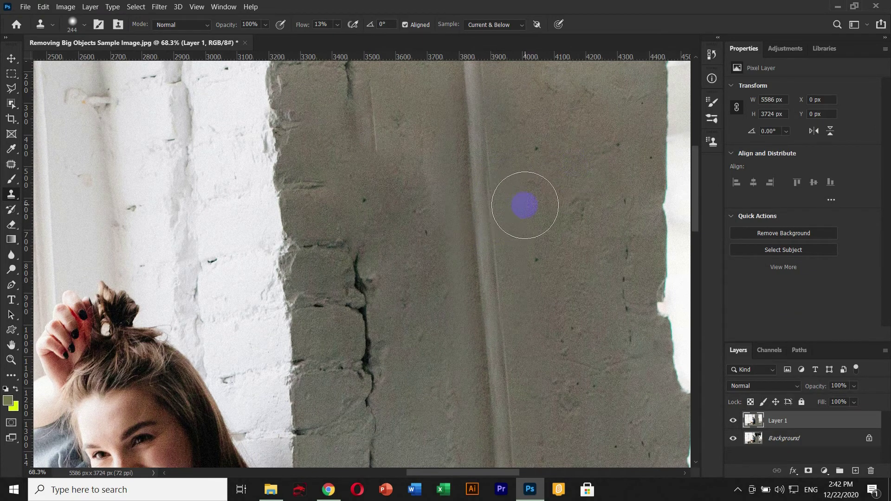
scroll(525, 206, down, 2)
scroll(521, 187, down, 1)
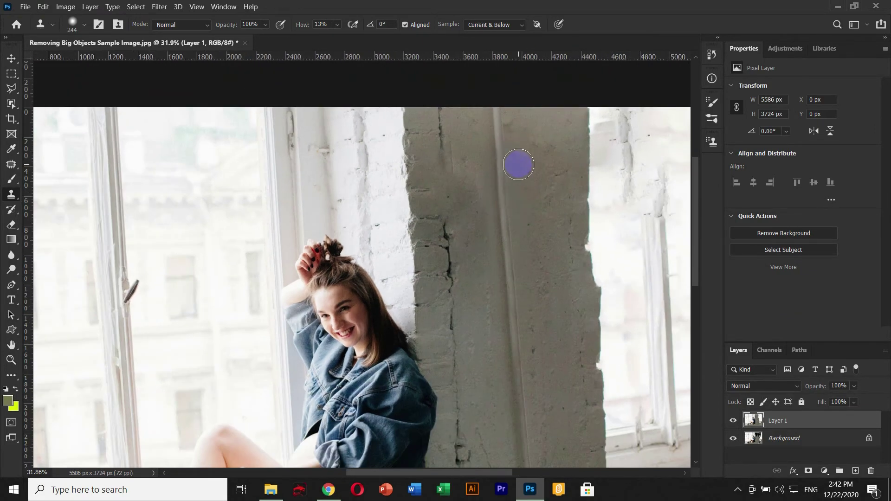
scroll(480, 293, up, 1)
scroll(522, 348, up, 1)
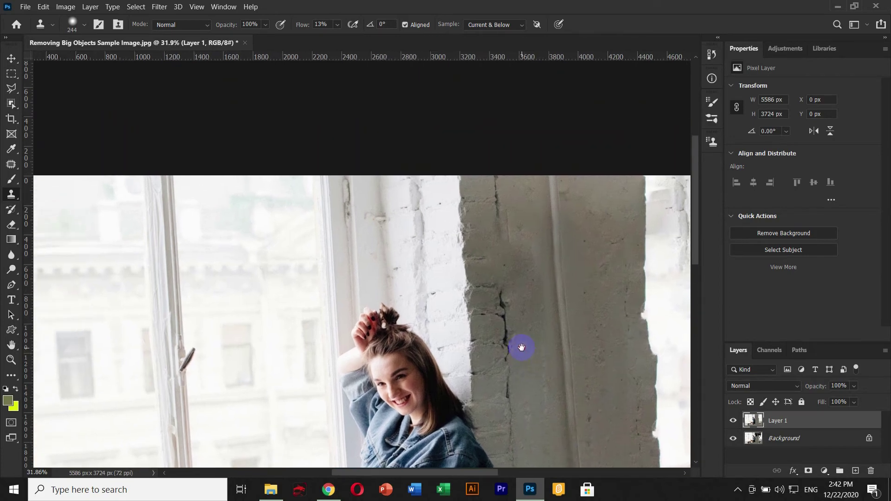
scroll(502, 322, up, 1)
scroll(502, 323, up, 1)
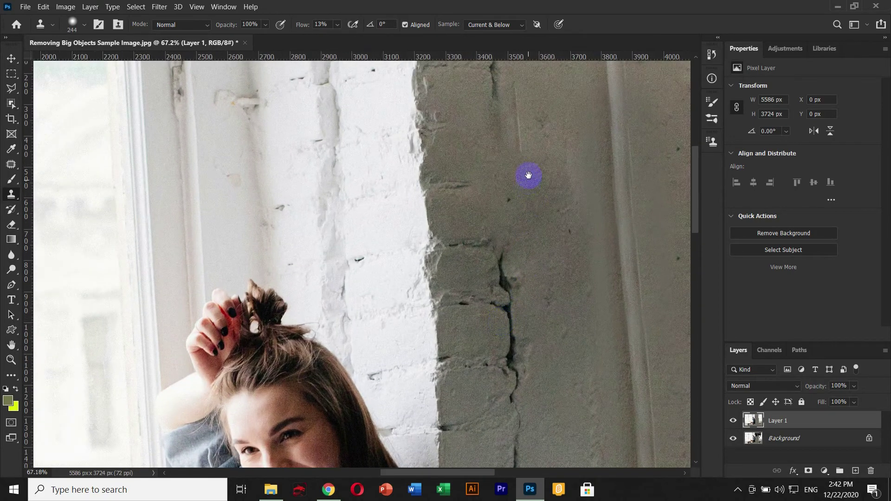
- Sample the top of the crack and clone it continuously down through the patched pillar
drag(528, 175, 516, 251)
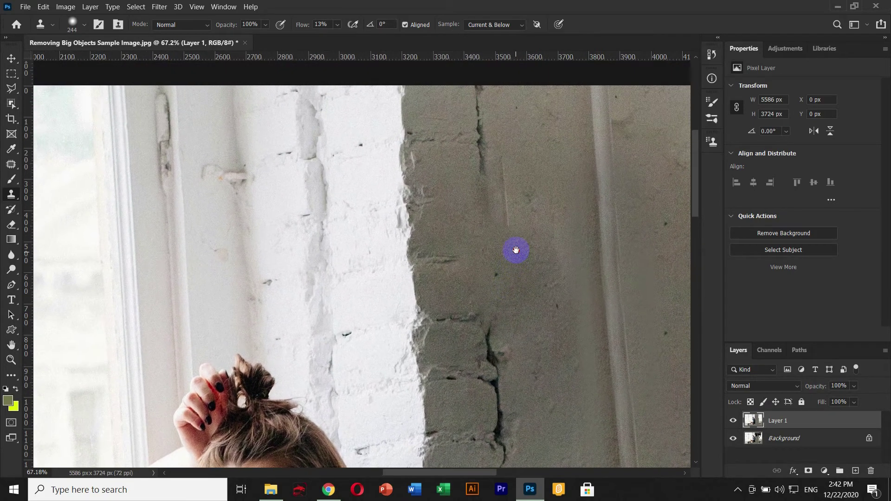
alt+click(478, 119)
mouse_move(477, 134)
mouse_down()
mouse_move(483, 182)
mouse_move(494, 171)
mouse_move(486, 183)
mouse_move(493, 255)
mouse_move(485, 174)
mouse_move(488, 312)
mouse_move(497, 234)
mouse_move(483, 364)
mouse_move(491, 263)
mouse_up()
alt+click(484, 170)
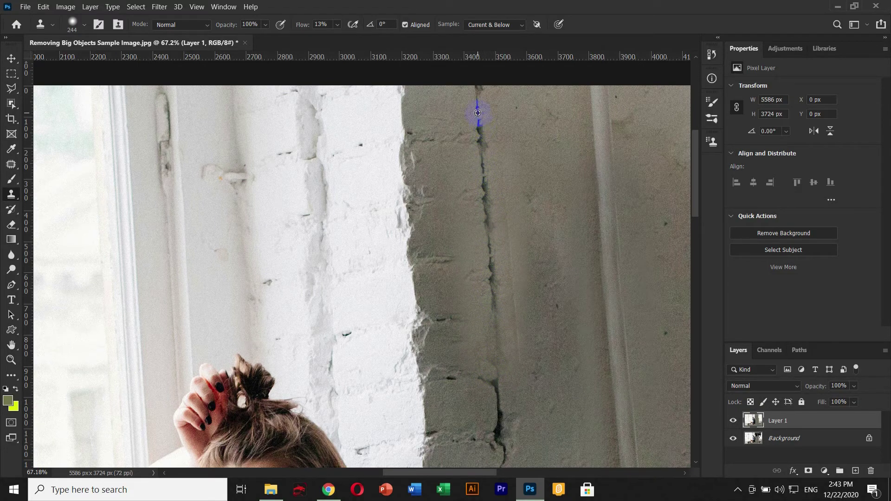
mouse_move(498, 312)
mouse_down()
mouse_move(489, 334)
mouse_move(489, 324)
mouse_move(497, 348)
mouse_move(488, 322)
mouse_move(494, 353)
mouse_up()
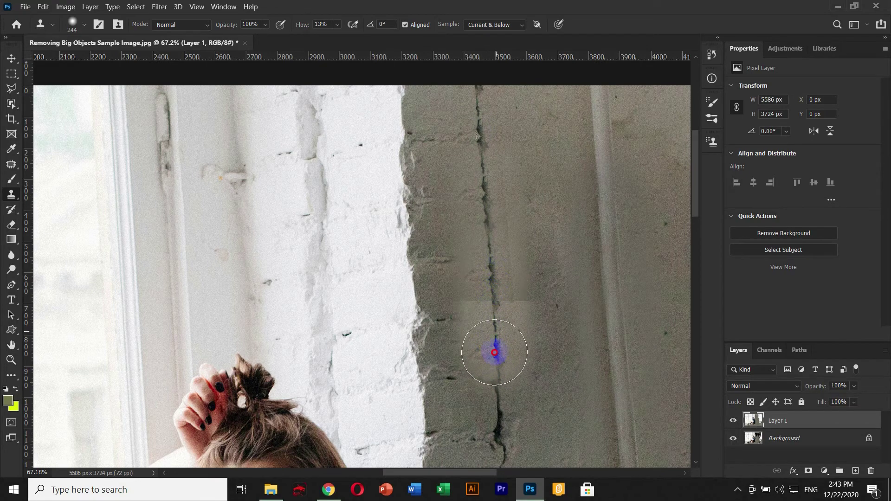
scroll(498, 348, down, 1)
scroll(525, 302, down, 1)
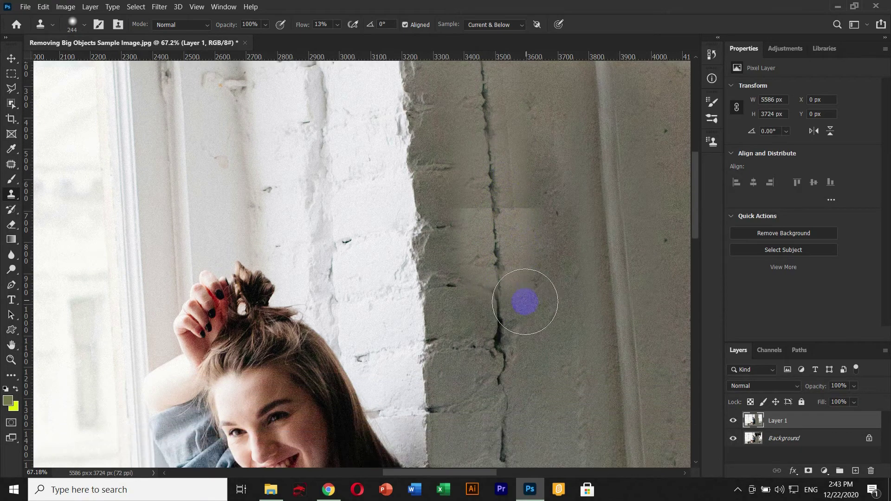
scroll(525, 302, down, 1)
mouse_move(534, 312)
mouse_down()
mouse_move(503, 368)
mouse_move(499, 187)
mouse_up()
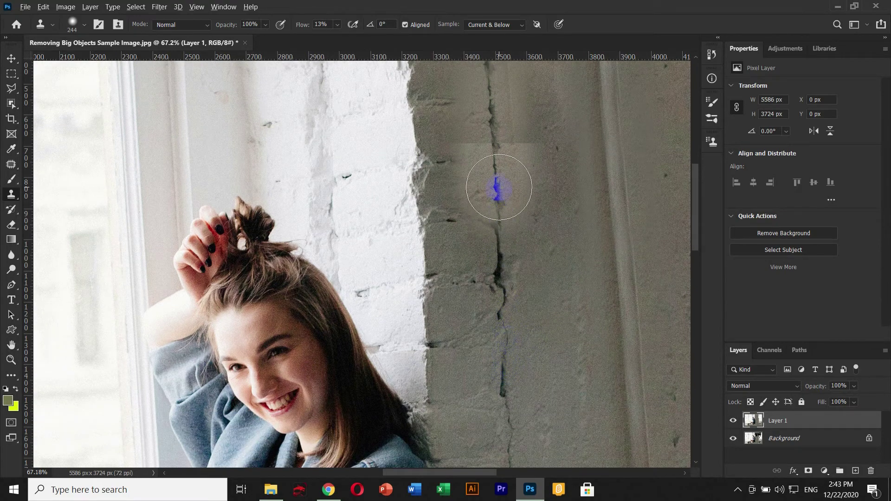
scroll(499, 188, up, 1)
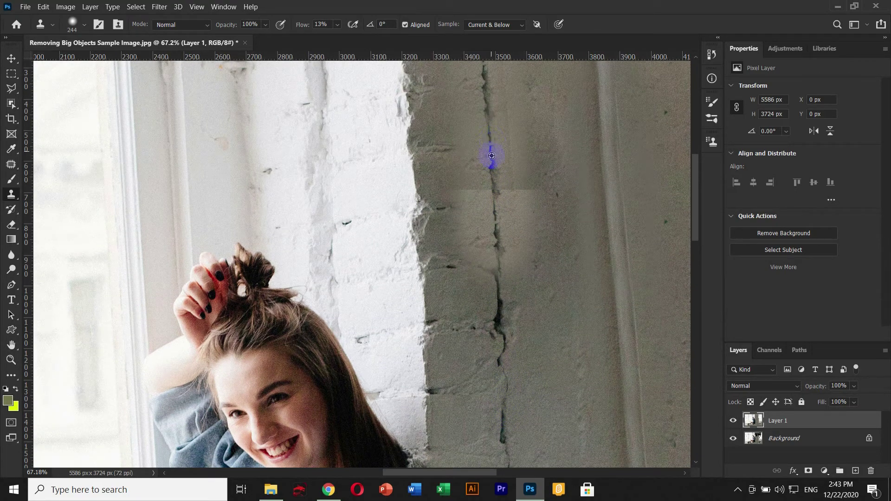
- Resample clean wall texture and lighten the dark crack lower down the pillar
alt+click(487, 101)
drag(495, 241, 503, 284)
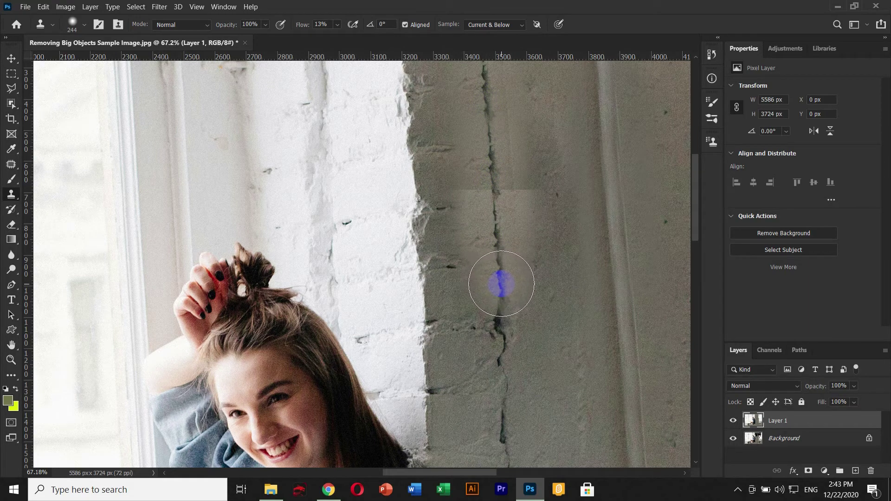
drag(502, 285, 497, 384)
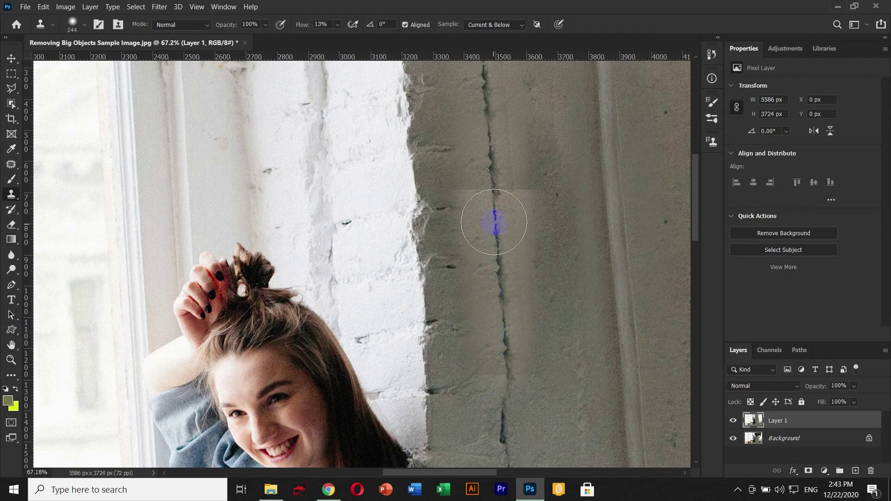
alt+click(483, 87)
scroll(506, 232, down, 2)
drag(510, 299, 503, 404)
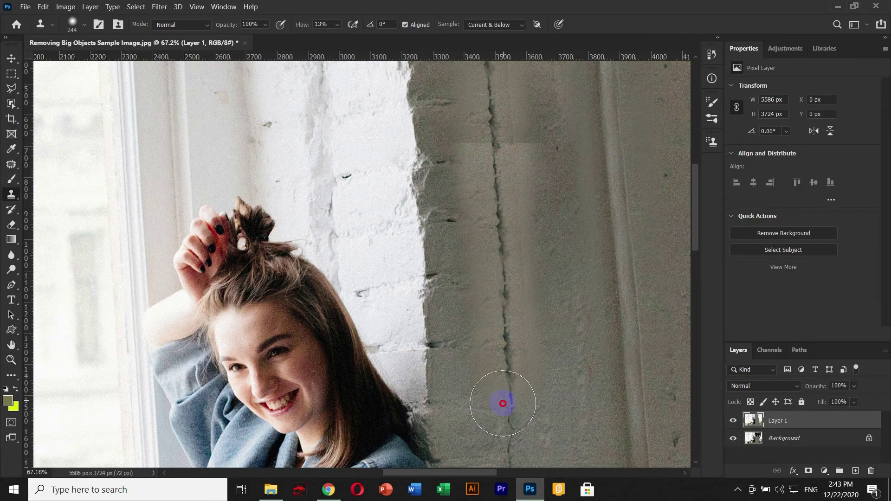
- Blend away the horizontal seam of the cloned patch on the pillar
key(ctrl+0)
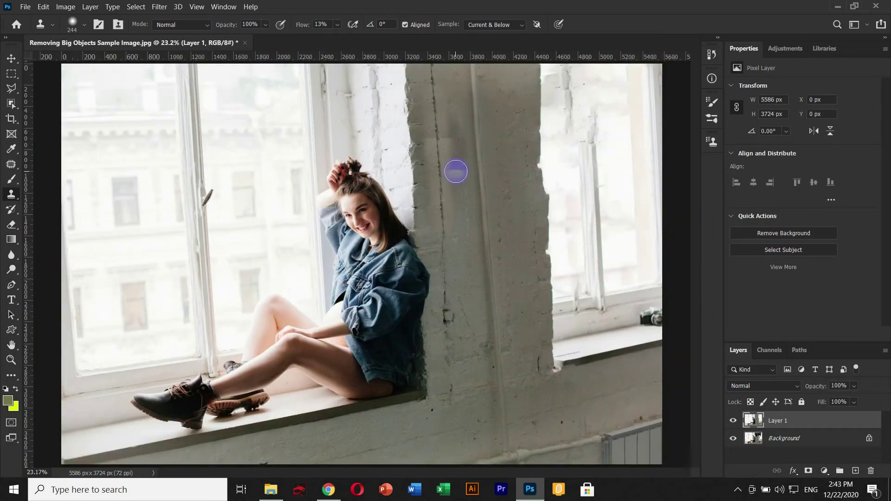
scroll(455, 211, up, 2)
scroll(453, 185, up, 2)
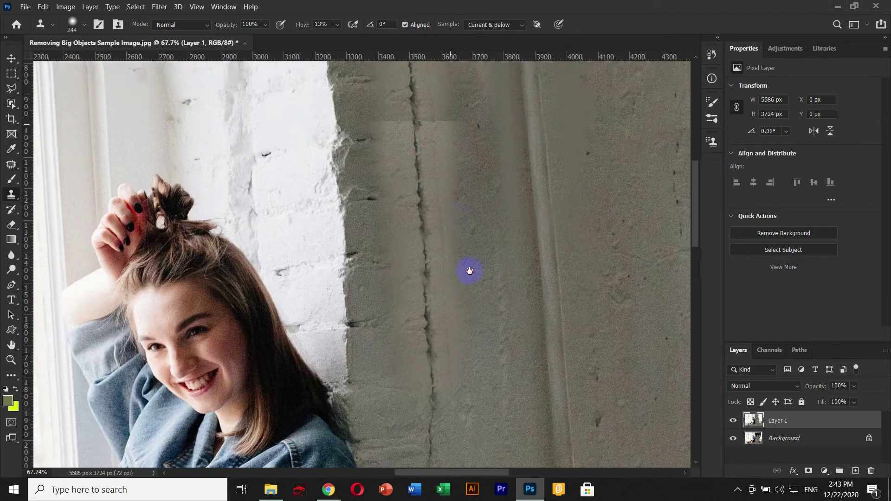
scroll(469, 268, up, 1)
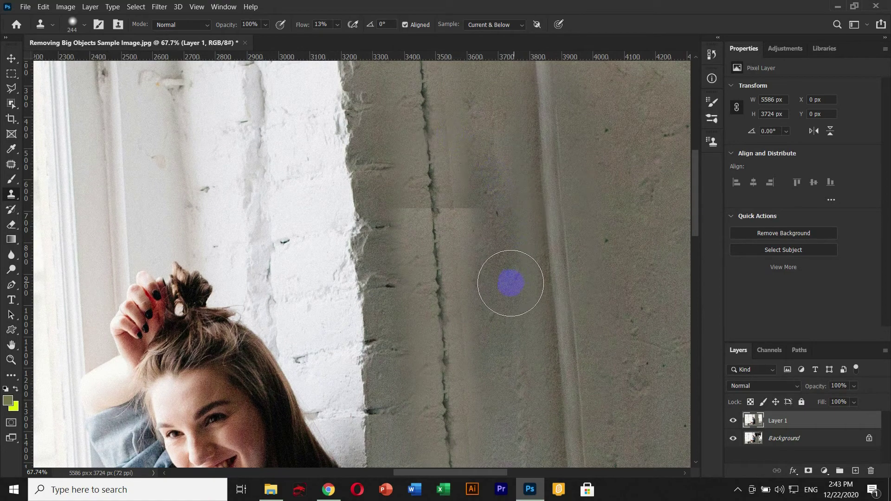
drag(511, 283, 484, 189)
alt+click(467, 154)
drag(453, 204, 453, 220)
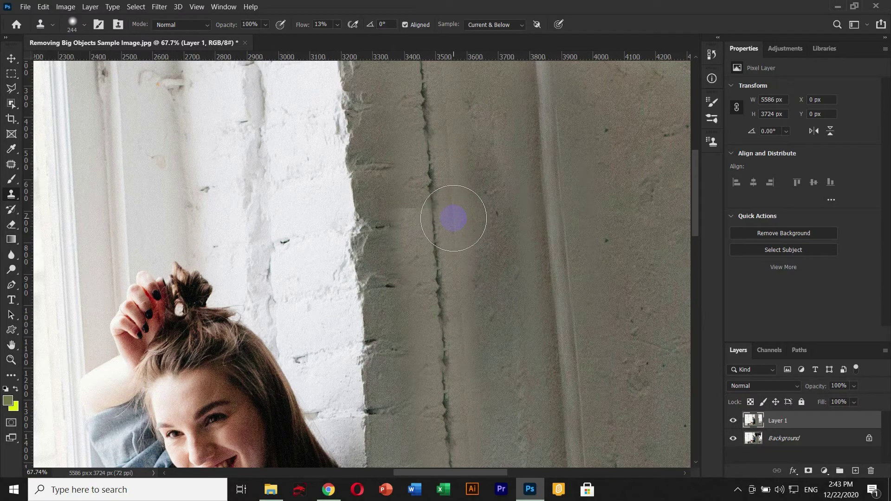
drag(454, 218, 465, 168)
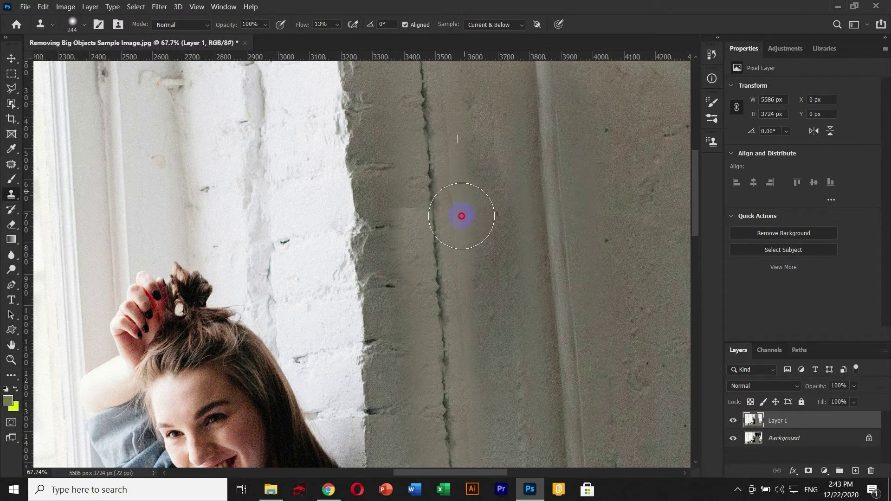
- Smooth the seam and dark marks along the pillar's left edge with cloned texture
drag(465, 169, 378, 139)
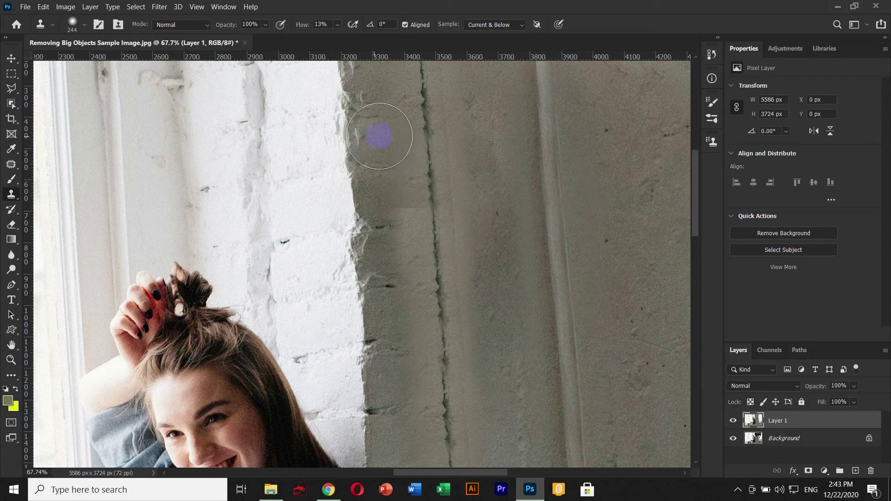
alt+click(397, 149)
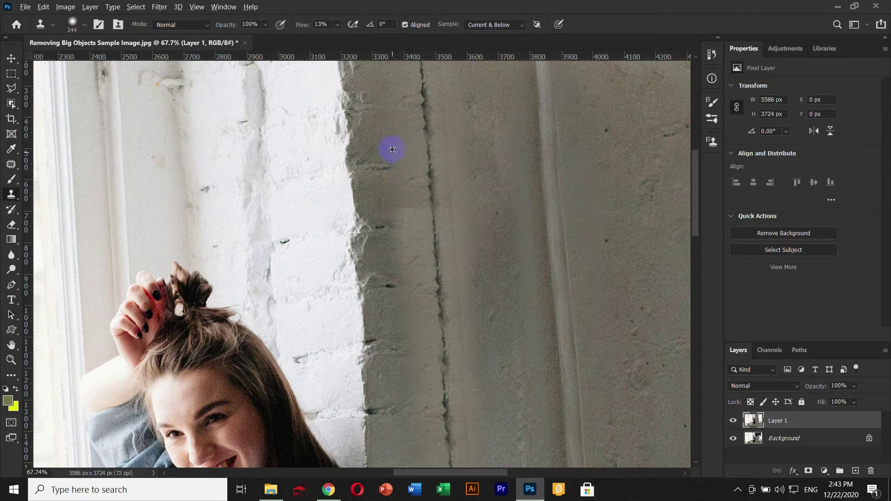
mouse_move(391, 166)
mouse_down()
mouse_move(392, 215)
mouse_move(397, 201)
mouse_up()
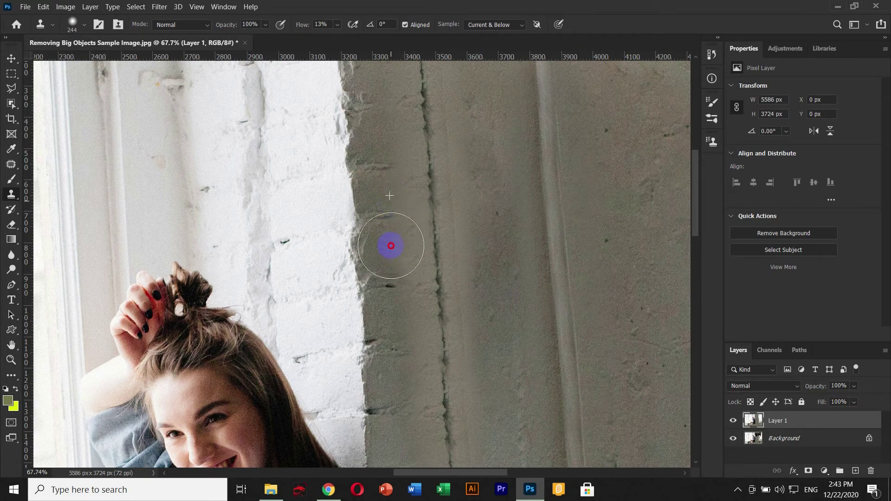
drag(391, 234, 405, 184)
key(ctrl+0)
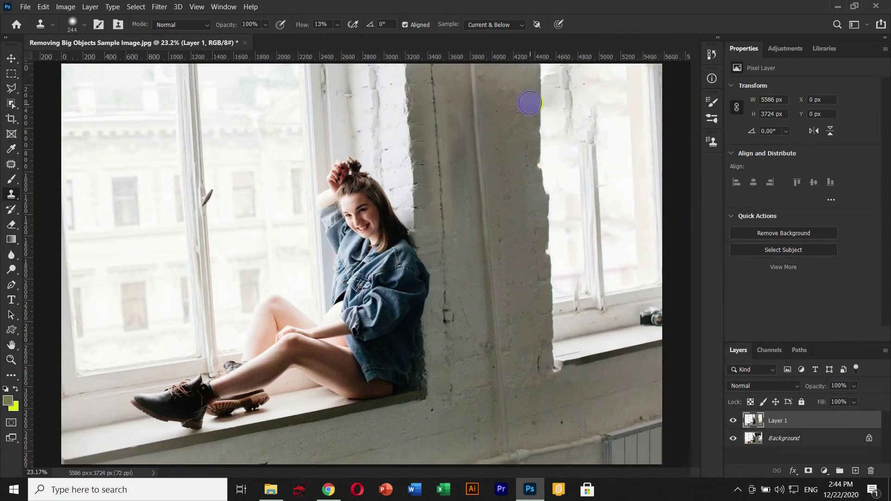
- Lightly clone texture along the pillar's right edge beside the window
drag(529, 104, 535, 155)
drag(537, 124, 534, 264)
scroll(534, 259, up, 3)
scroll(543, 225, up, 3)
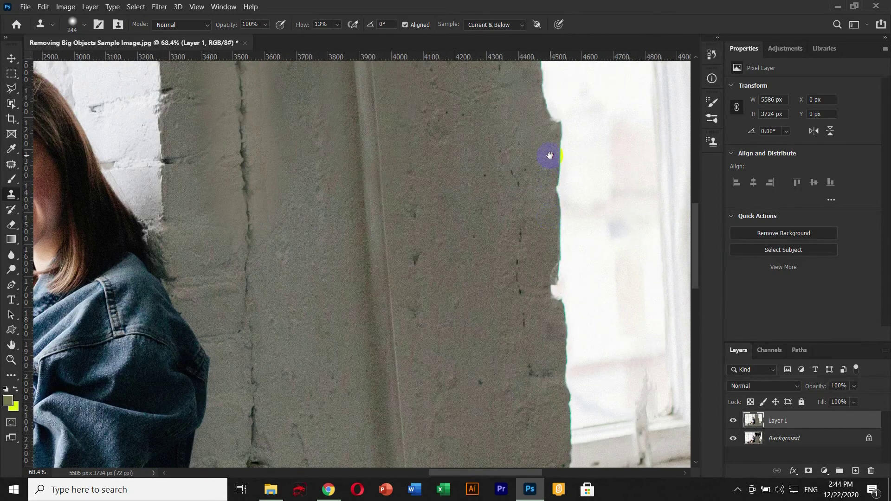
drag(549, 155, 537, 384)
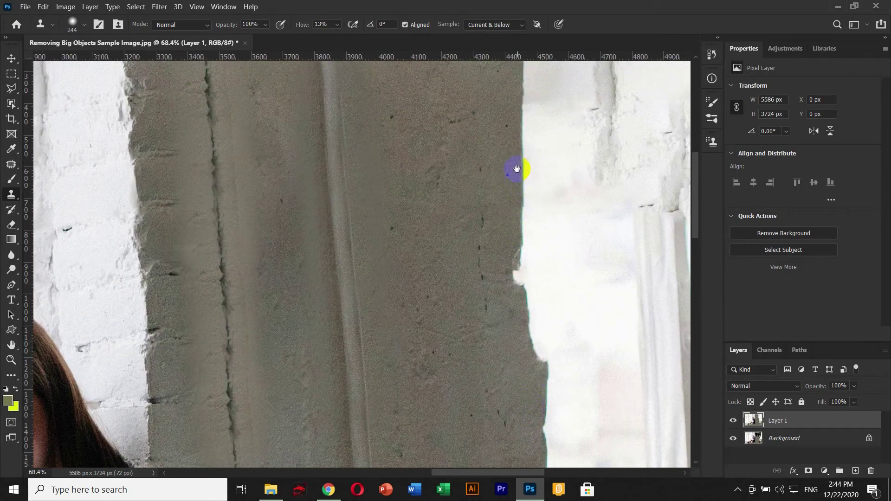
drag(517, 168, 501, 309)
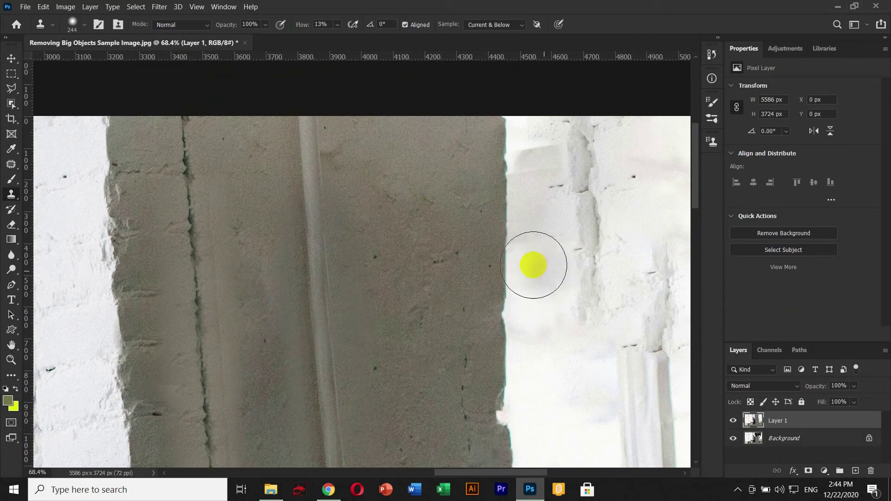
- Resample at the pillar's right edge and even it out, blending the seam beside it
alt+click(501, 207)
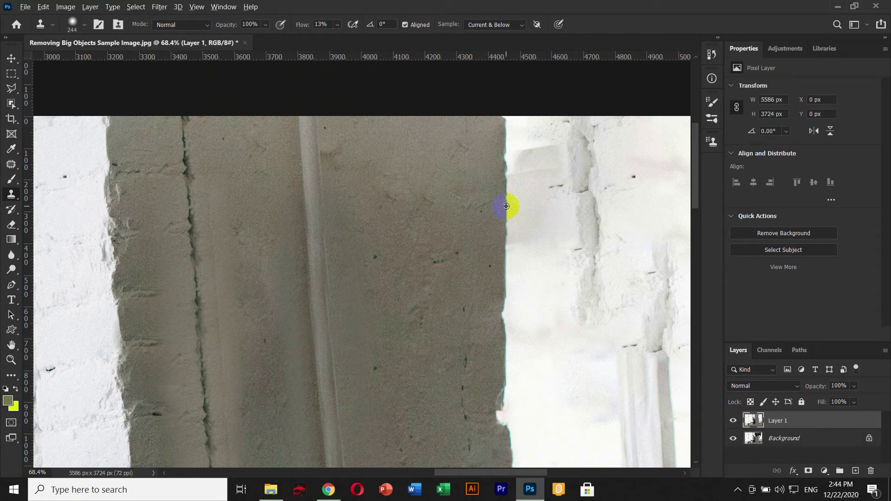
drag(511, 249, 506, 255)
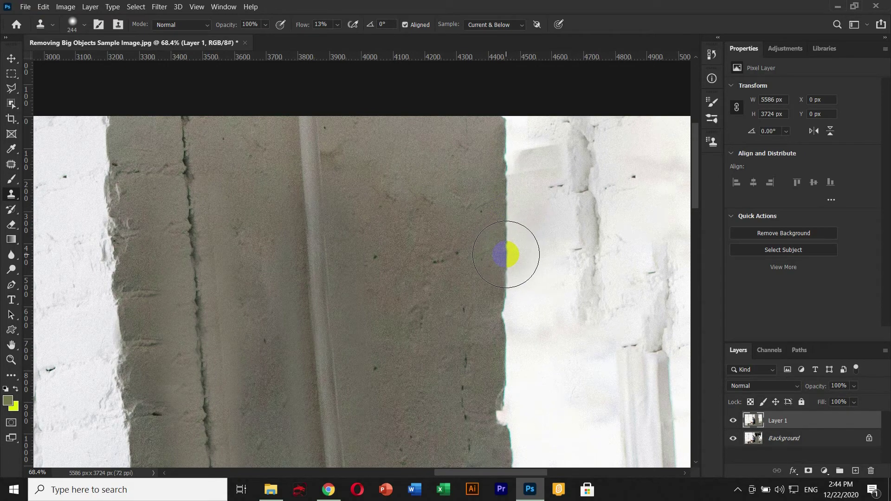
drag(506, 255, 503, 242)
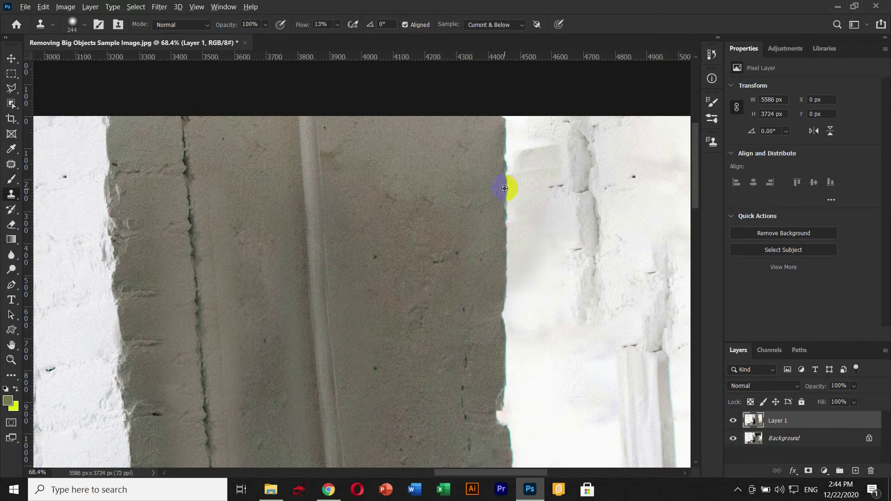
mouse_move(505, 189)
mouse_down()
mouse_move(514, 294)
mouse_move(505, 317)
mouse_move(498, 275)
mouse_move(492, 319)
mouse_move(494, 279)
mouse_up()
drag(480, 320, 475, 311)
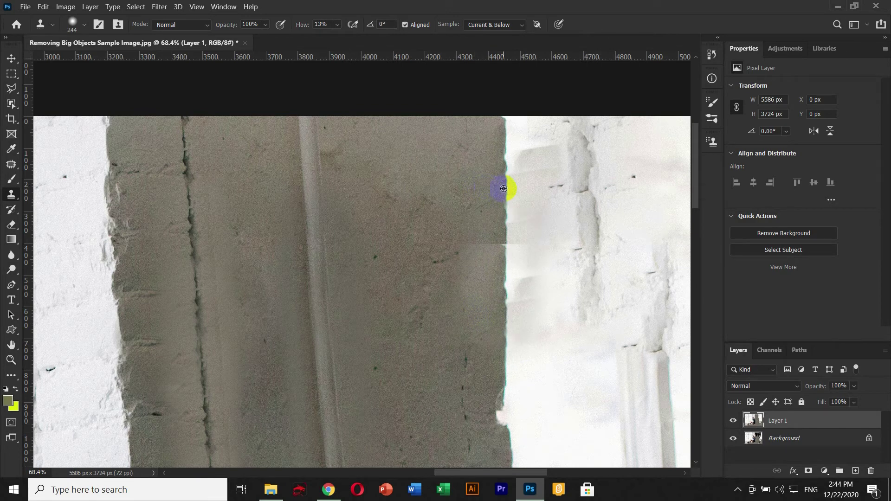
mouse_move(504, 189)
mouse_down()
mouse_move(508, 253)
mouse_move(497, 259)
mouse_move(491, 243)
mouse_move(494, 254)
mouse_up()
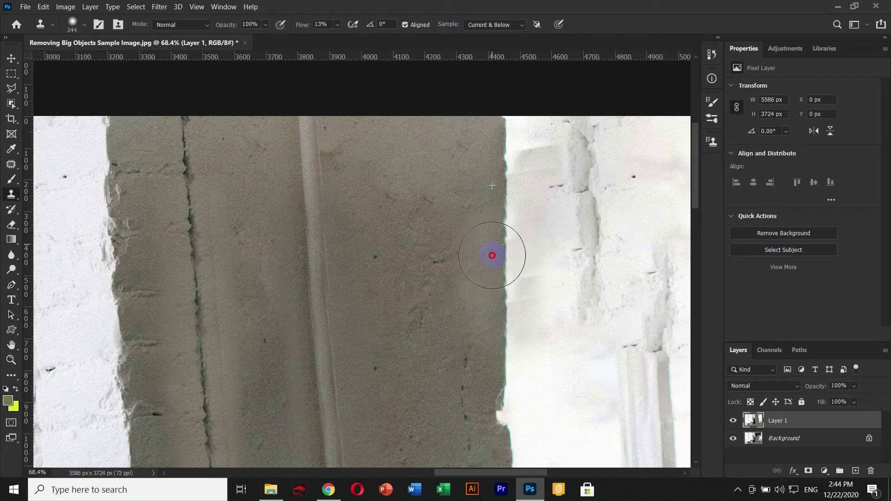
scroll(494, 255, down, 3)
scroll(488, 339, down, 3)
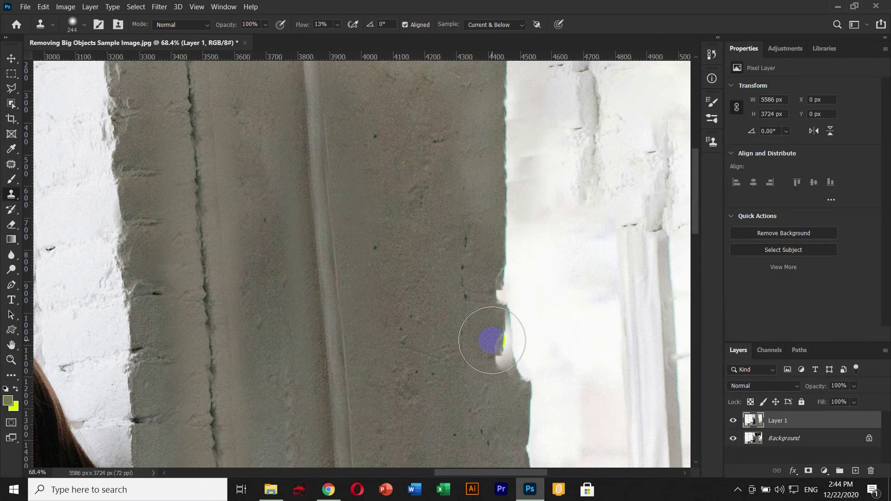
scroll(492, 340, down, 2)
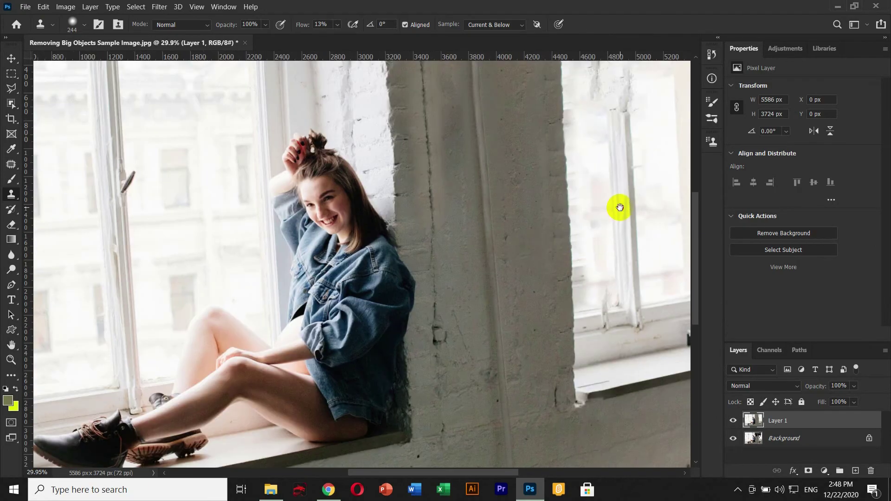
- Extend the right window frame's dark stripe upward with the Clone Stamp
drag(621, 207, 475, 306)
drag(479, 348, 488, 255)
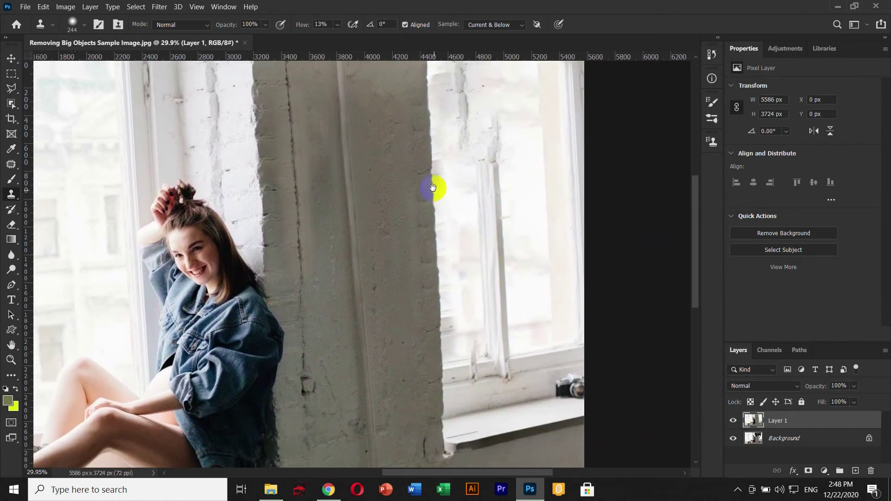
drag(428, 268, 424, 209)
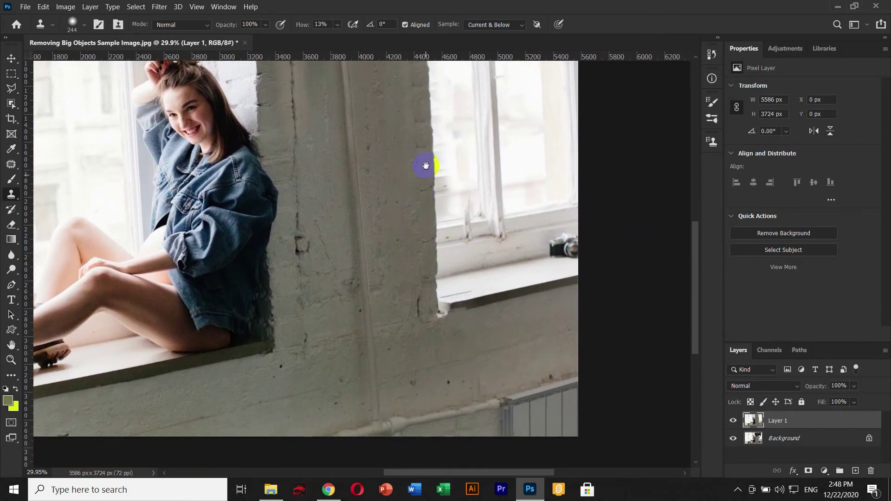
drag(424, 169, 418, 285)
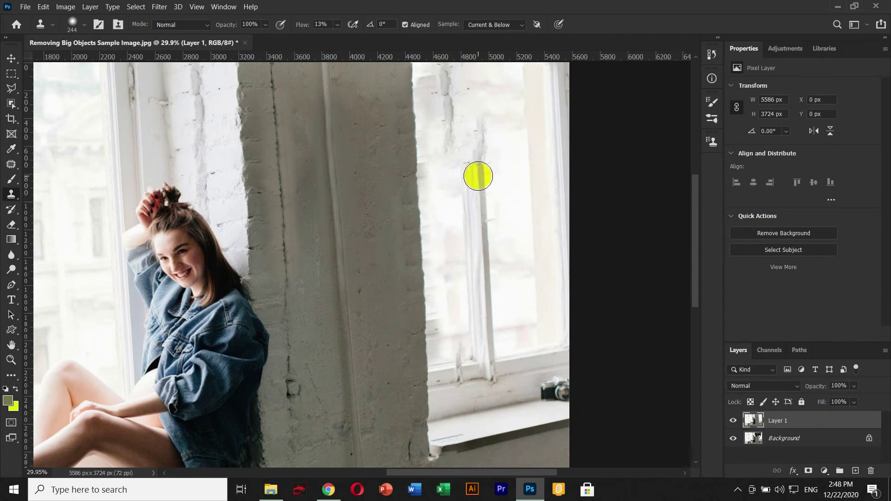
drag(477, 175, 483, 225)
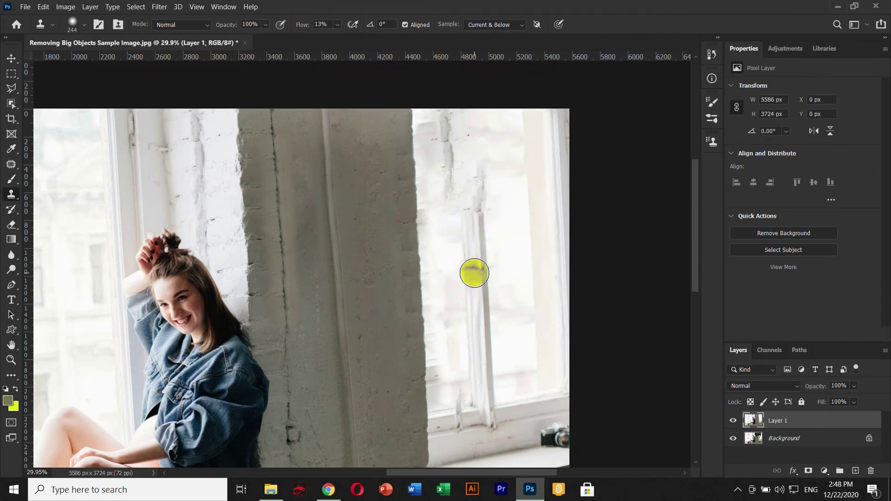
scroll(476, 271, up, 2)
scroll(479, 271, up, 2)
scroll(480, 271, up, 3)
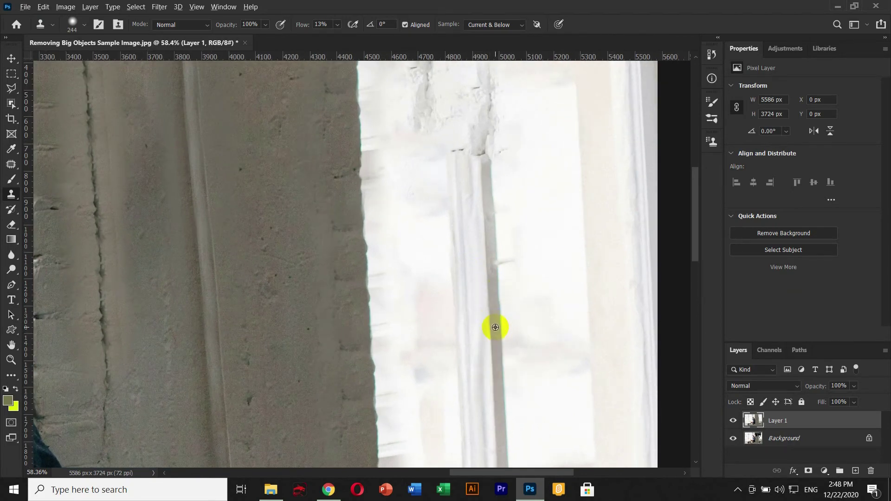
drag(492, 311, 486, 148)
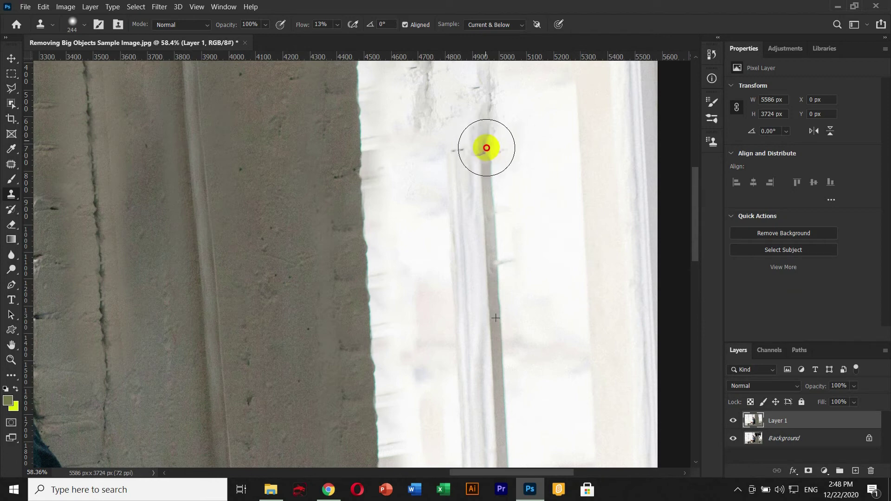
drag(490, 145, 497, 70)
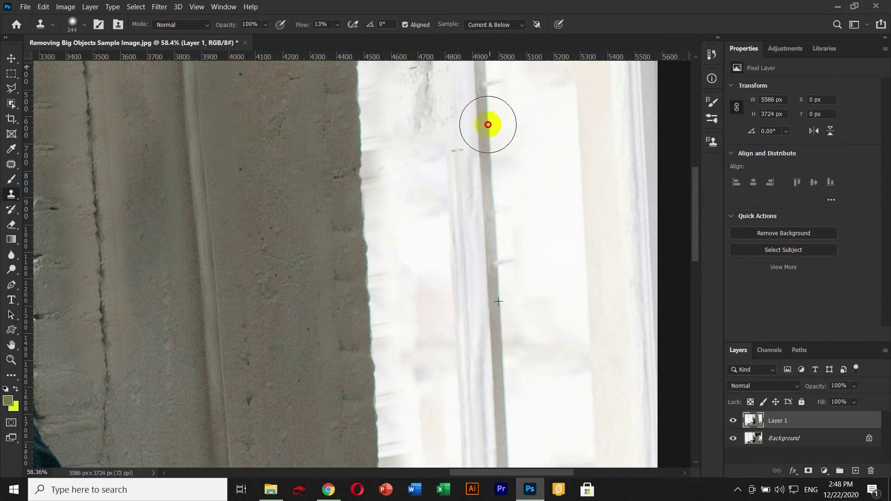
- Carry the frame stripe cleanly to the image's top edge and zoom back out
scroll(490, 122, up, 2)
mouse_move(482, 172)
mouse_down()
mouse_move(442, 134)
mouse_move(463, 183)
mouse_move(458, 195)
mouse_move(485, 163)
mouse_move(423, 112)
mouse_move(469, 93)
mouse_move(432, 92)
mouse_move(460, 93)
mouse_move(465, 79)
mouse_move(432, 77)
mouse_move(489, 83)
mouse_move(447, 96)
mouse_move(456, 95)
mouse_up()
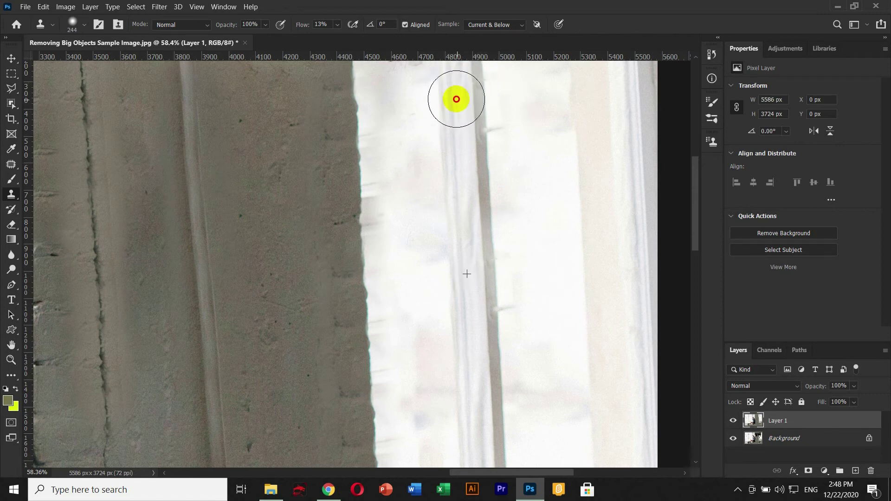
scroll(475, 161, up, 2)
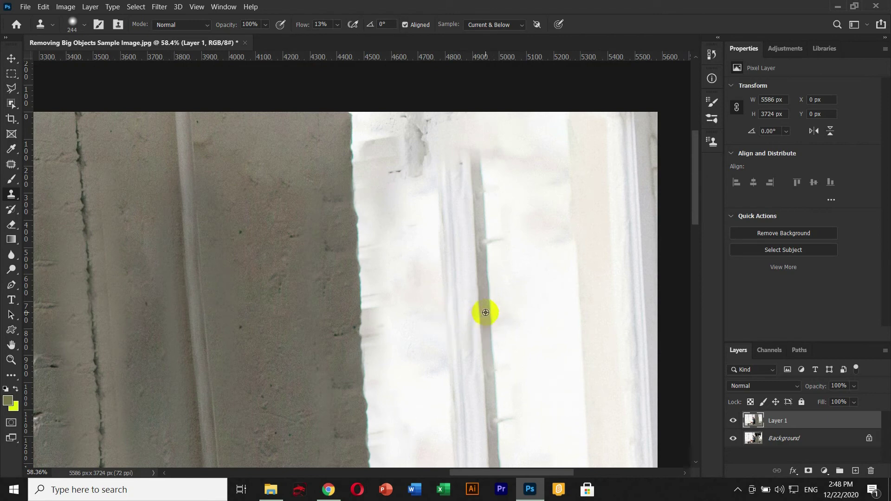
mouse_move(486, 311)
mouse_down()
mouse_move(480, 146)
mouse_move(466, 144)
mouse_move(479, 144)
mouse_move(464, 151)
mouse_move(466, 135)
mouse_move(439, 151)
mouse_move(455, 149)
mouse_move(392, 130)
mouse_move(417, 154)
mouse_move(382, 141)
mouse_move(426, 159)
mouse_move(459, 162)
mouse_move(436, 155)
mouse_move(456, 139)
mouse_move(502, 145)
mouse_move(470, 148)
mouse_move(497, 163)
mouse_move(521, 255)
mouse_move(538, 240)
mouse_move(509, 349)
mouse_move(531, 342)
mouse_move(537, 353)
mouse_up()
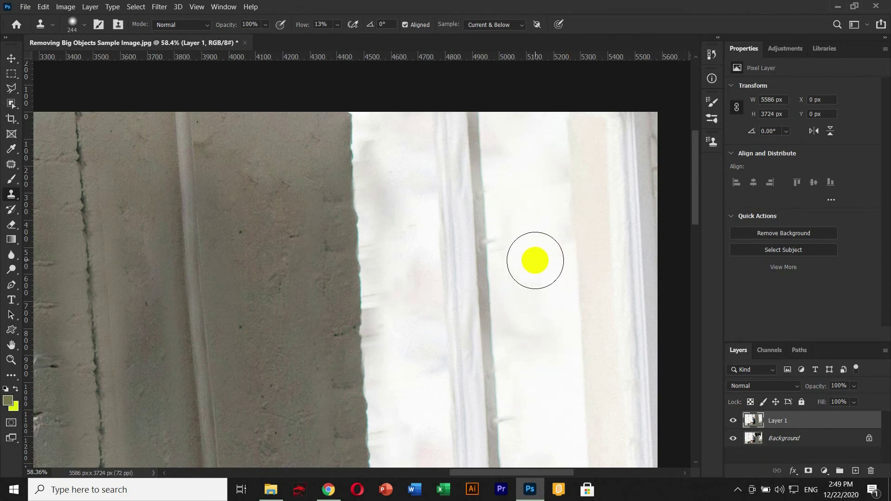
scroll(534, 259, down, 2)
scroll(534, 258, down, 3)
scroll(536, 256, down, 2)
scroll(536, 256, down, 1)
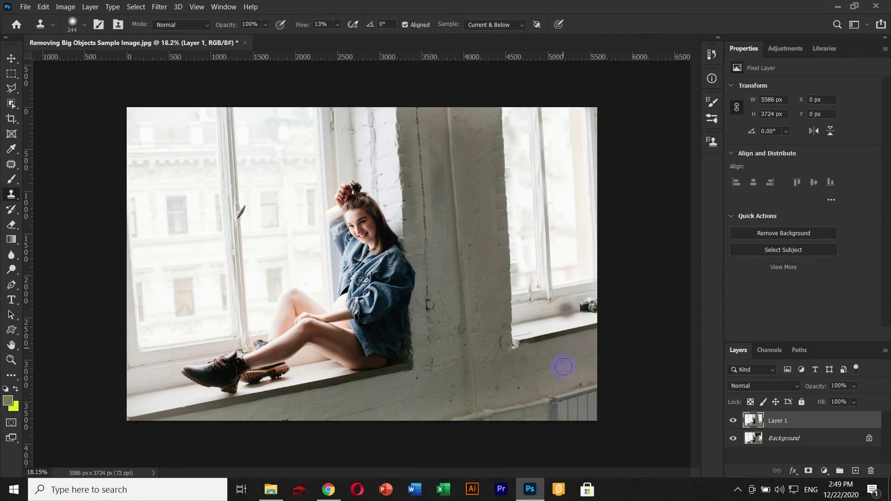
- Clone brick texture onto the wall below the right window sill
scroll(540, 400, up, 1)
scroll(543, 398, up, 2)
scroll(551, 392, up, 2)
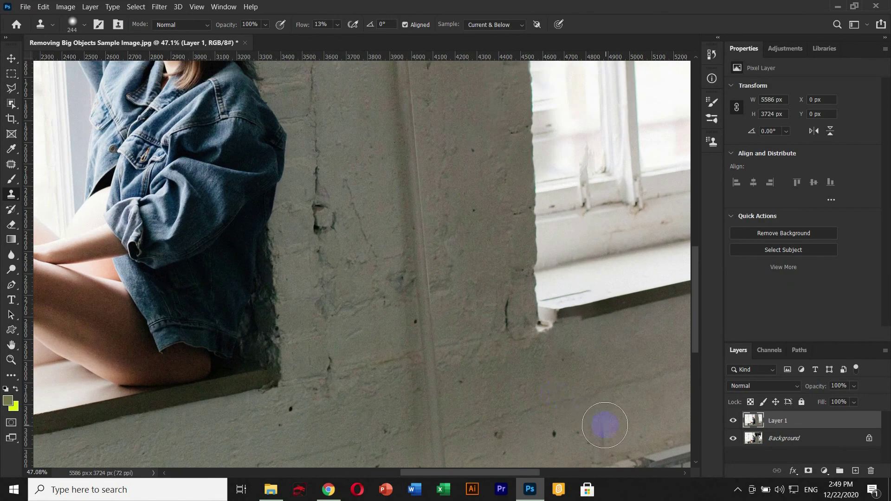
mouse_move(607, 424)
mouse_down()
mouse_move(532, 169)
mouse_move(510, 221)
mouse_up()
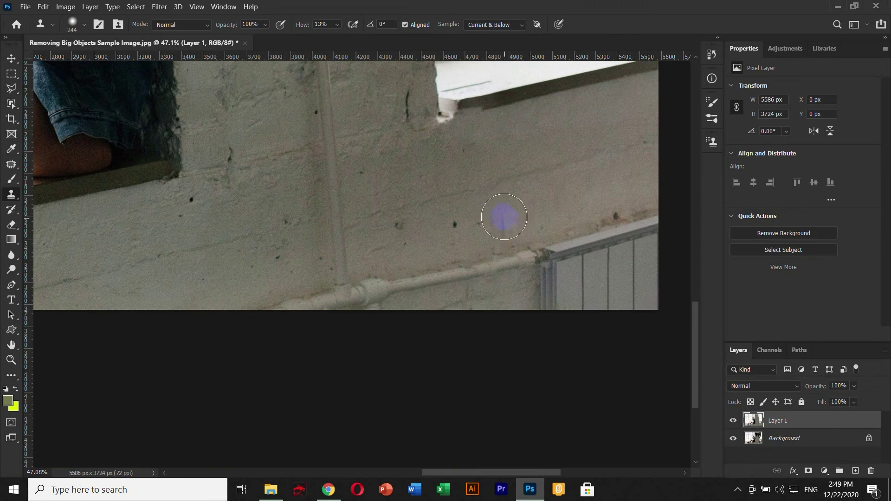
scroll(564, 172, up, 1)
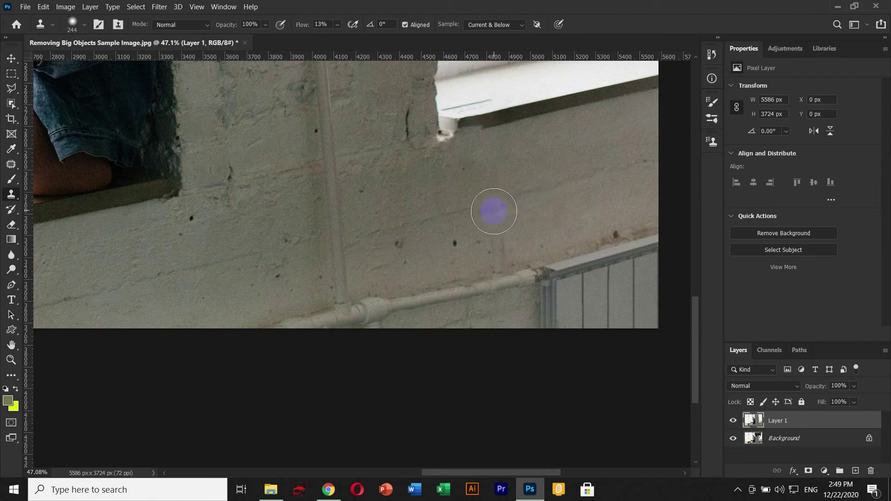
mouse_move(489, 222)
mouse_down()
mouse_move(434, 215)
mouse_move(442, 223)
mouse_up()
scroll(479, 217, up, 2)
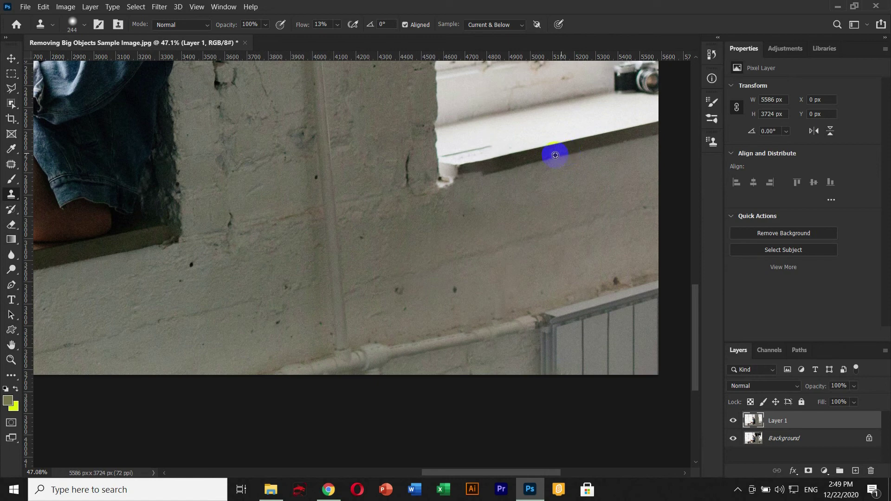
- Rebuild the sill shadow to its corner and clone away the dark object on the sill edge
drag(555, 155, 467, 176)
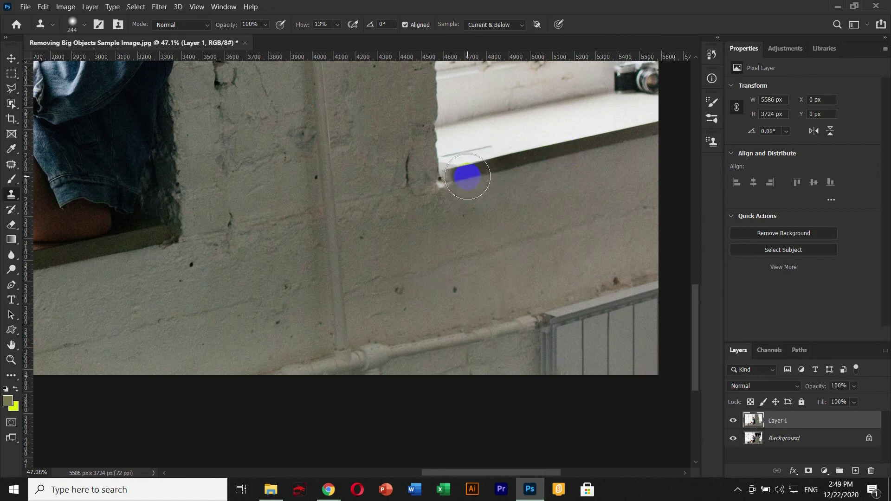
mouse_move(468, 175)
mouse_down()
mouse_move(490, 168)
mouse_move(548, 178)
mouse_up()
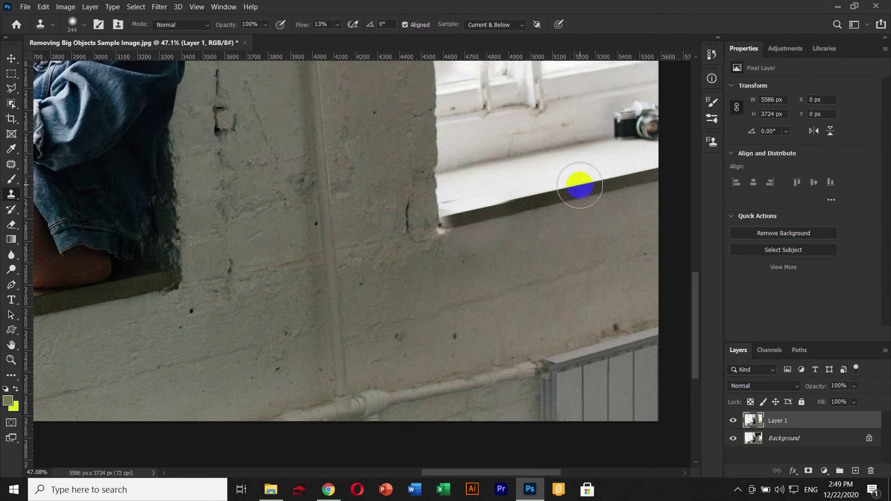
scroll(578, 187, up, 3)
scroll(581, 181, up, 2)
scroll(574, 179, right, 10)
mouse_move(413, 175)
mouse_down()
mouse_move(427, 213)
mouse_move(409, 217)
mouse_move(411, 197)
mouse_up()
alt+click(48, 159)
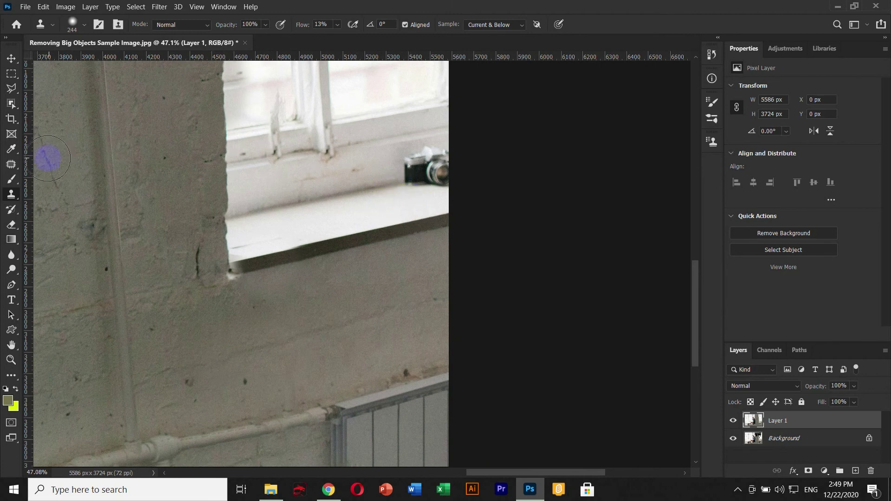
mouse_move(364, 199)
mouse_down()
mouse_move(366, 181)
mouse_move(416, 179)
mouse_move(447, 158)
mouse_move(397, 181)
mouse_up()
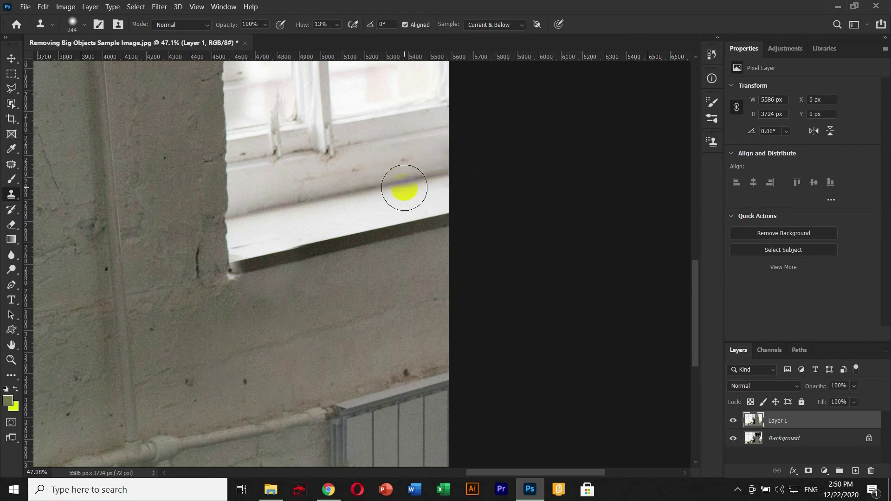
key(ctrl+0)
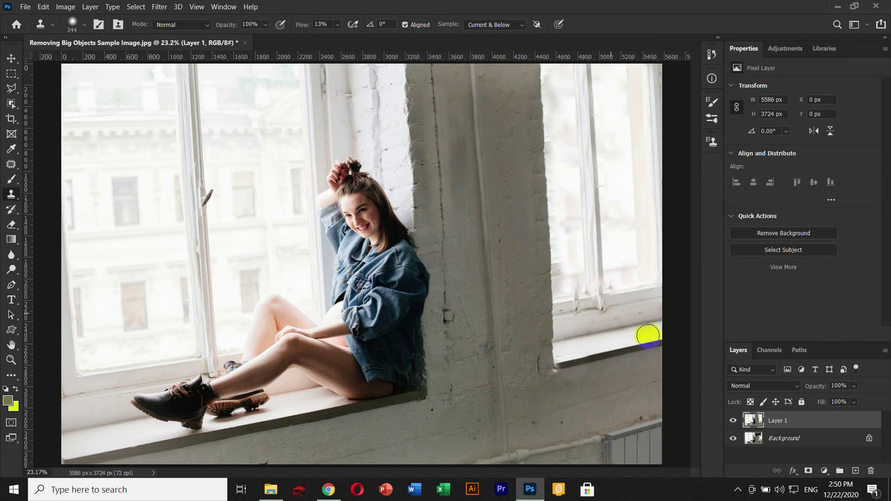
- Toggle Layer 1 off and on twice to compare with the original, then select the Patch tool
click(14, 60)
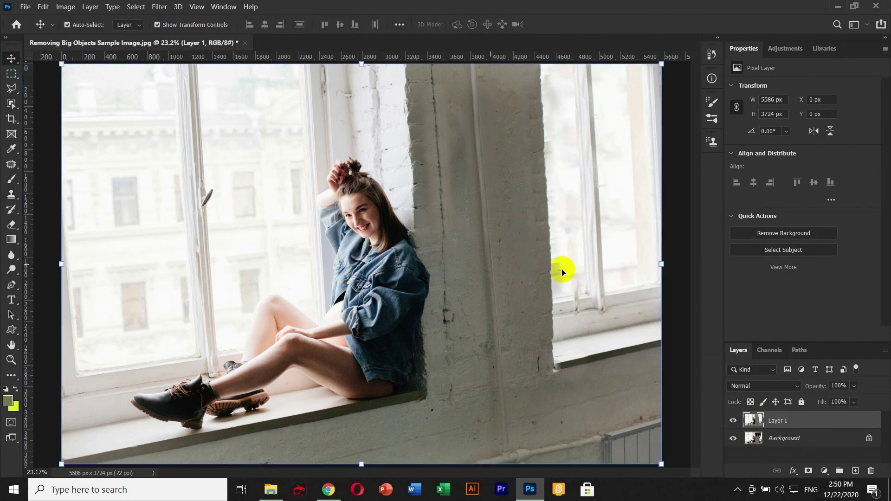
click(682, 253)
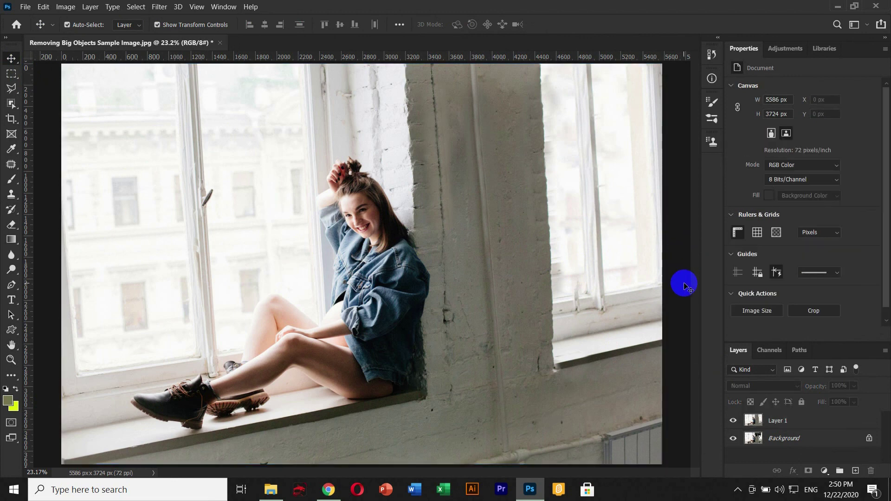
click(734, 421)
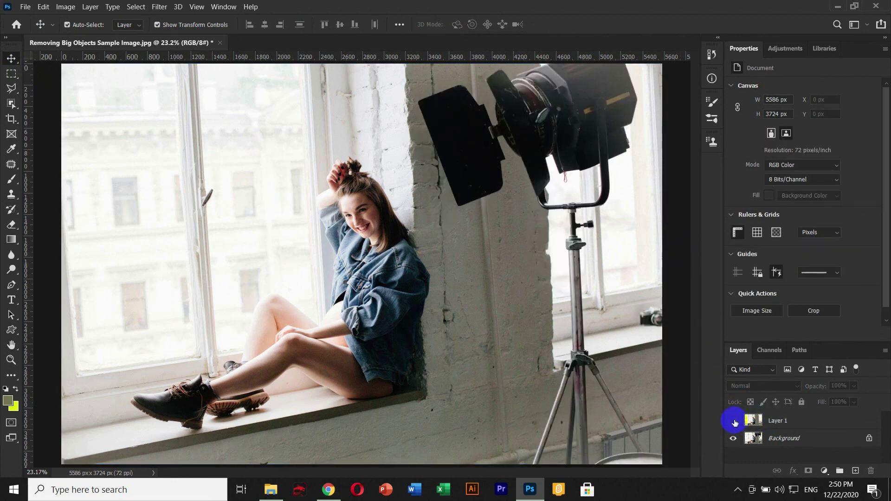
click(734, 422)
click(734, 422)
click(734, 422)
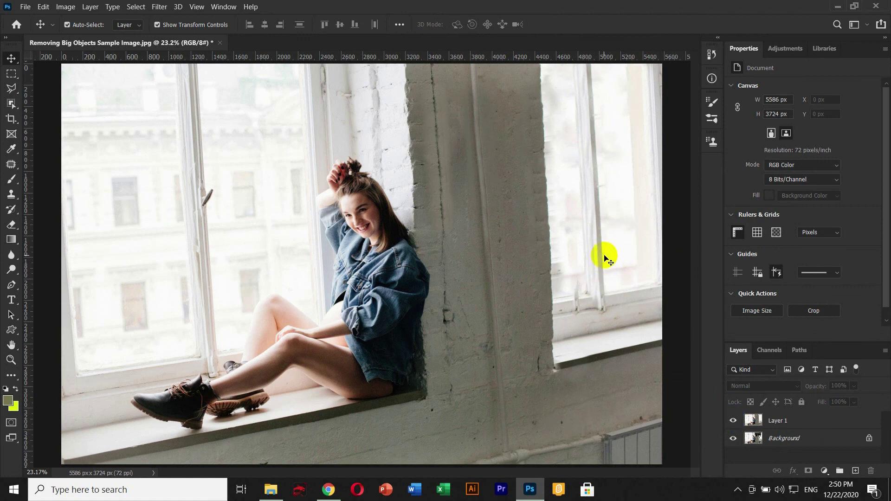
click(623, 447)
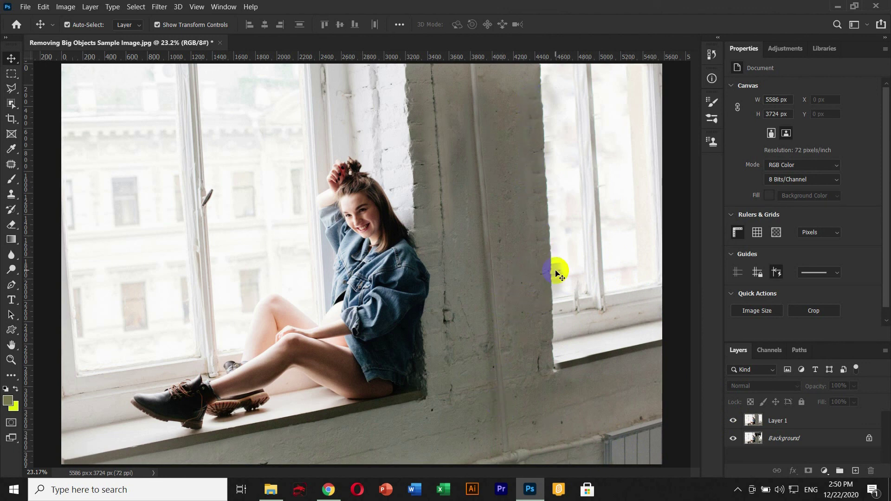
click(17, 164)
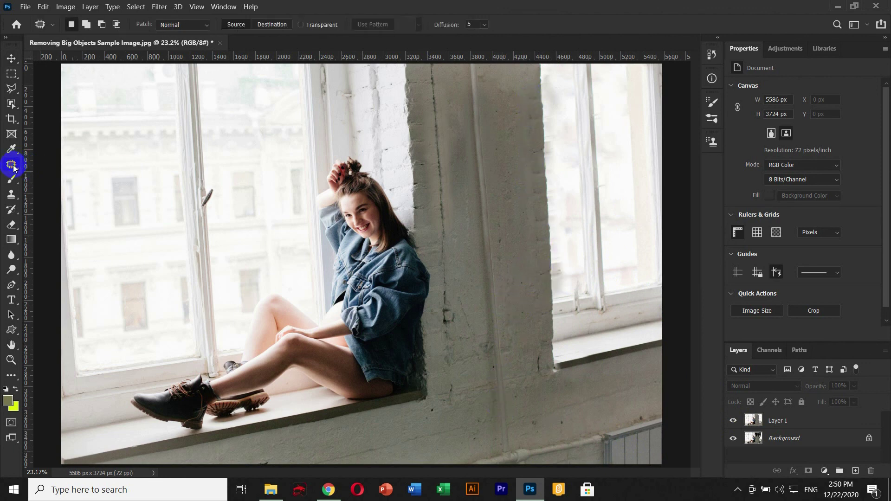
click(521, 253)
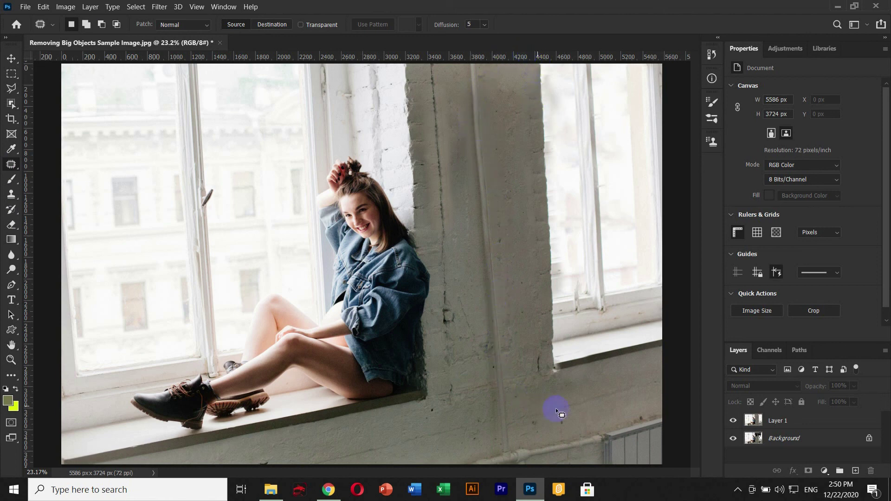
click(599, 91)
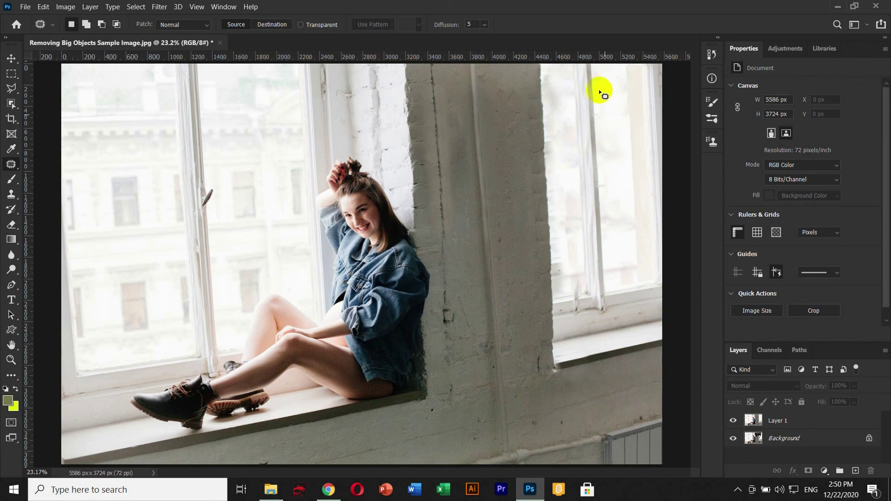
click(41, 6)
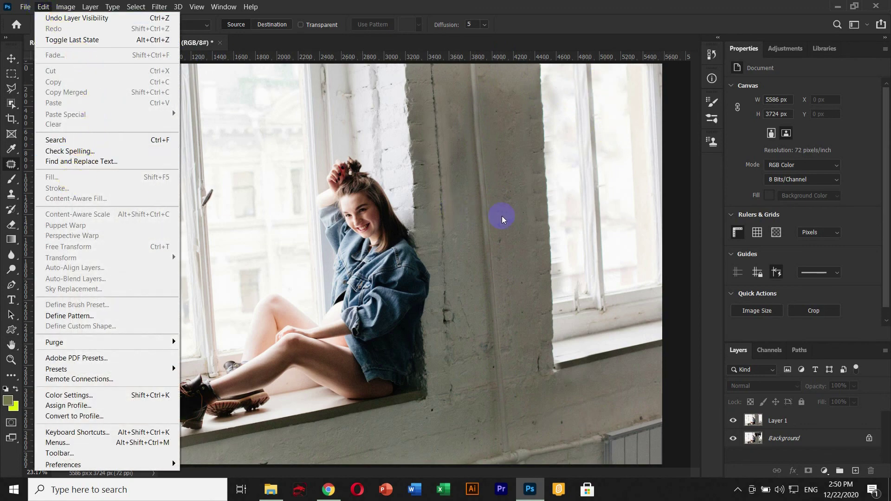
click(555, 246)
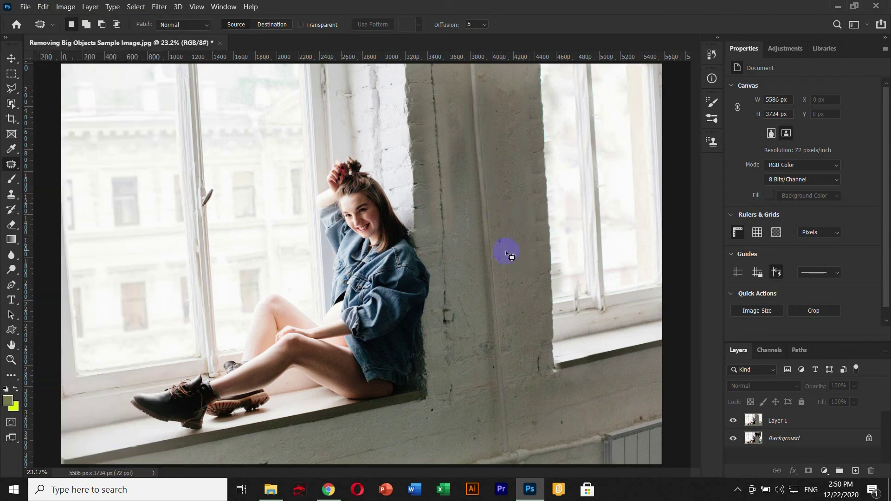